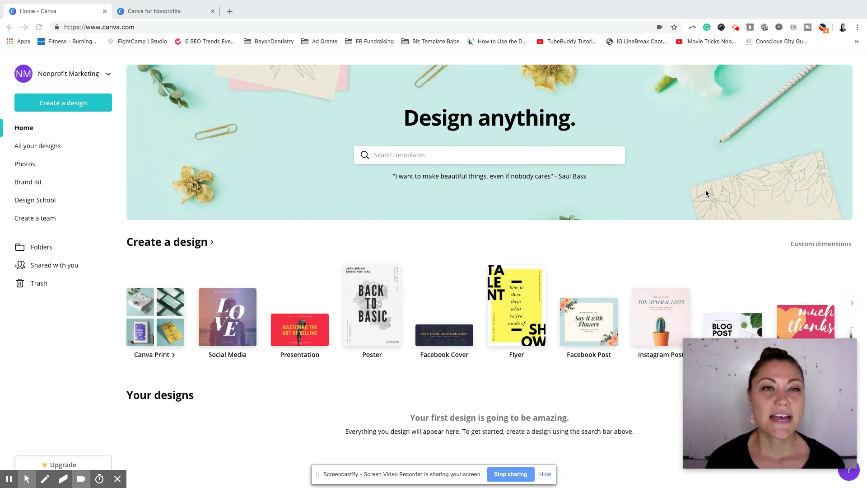
Step: Open the Brand Kit page and scroll through its empty colour palette, logos and fonts
{"action": "left_click", "coordinate": [36, 183]}
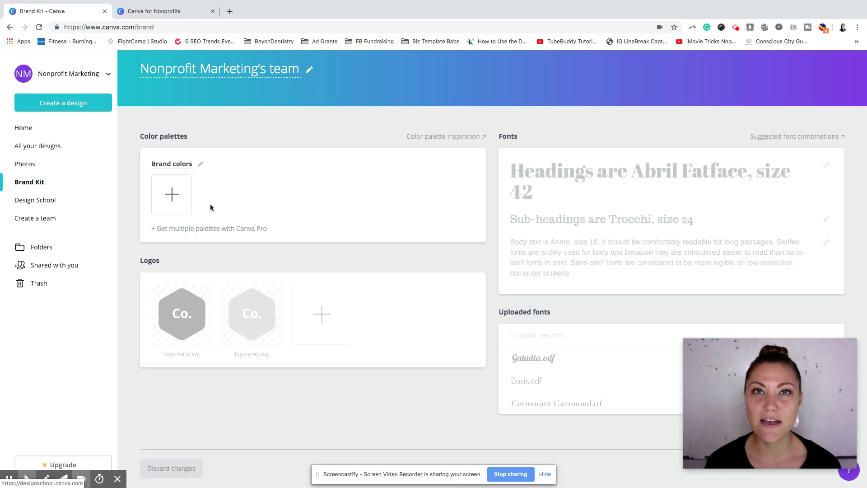
{"action": "scroll", "coordinate": [233, 220], "scroll_direction": "down", "scroll_amount": 1}
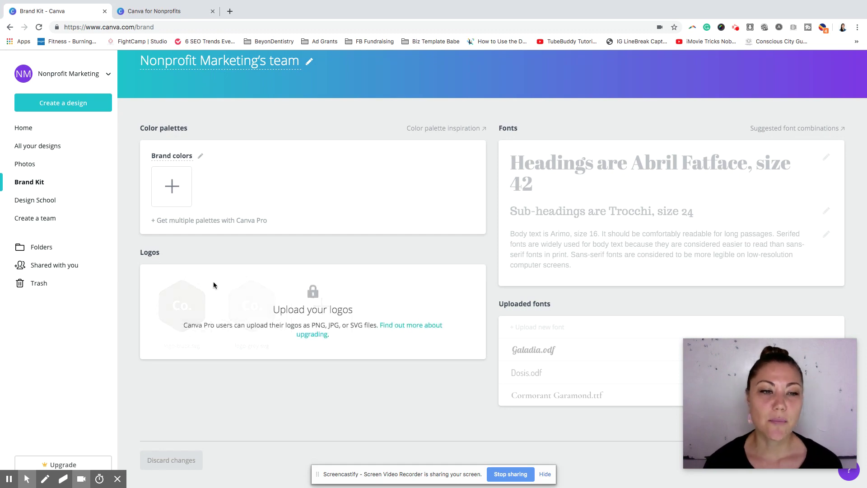
{"action": "mouse_move", "coordinate": [570, 172]}
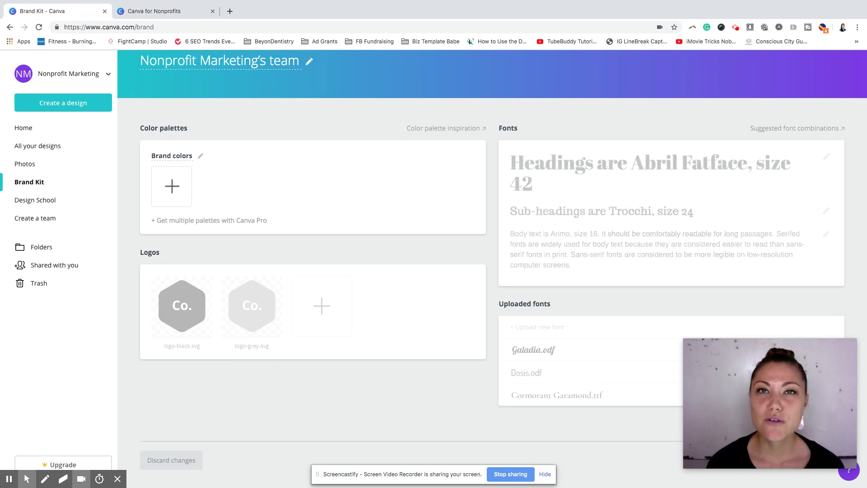
Step: Add a new brand colour swatch (purple 7653ad) and select its hex code
{"action": "left_click", "coordinate": [172, 186]}
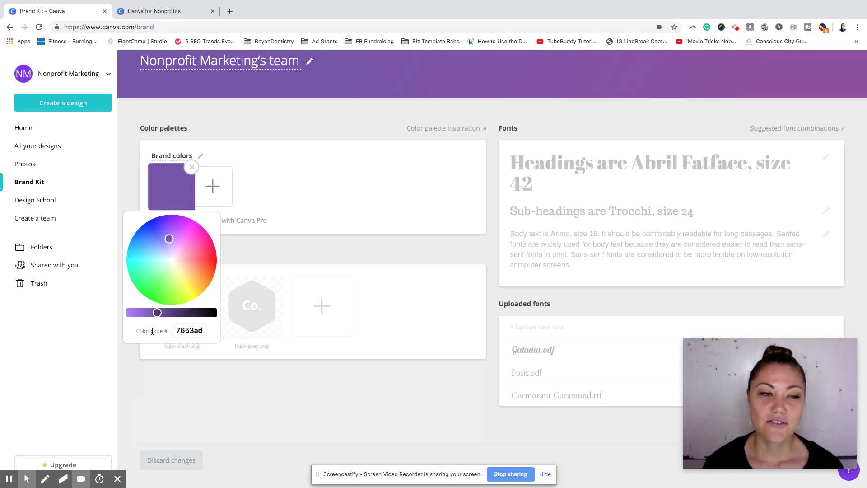
{"action": "left_click_drag", "start_coordinate": [176, 330], "coordinate": [203, 330]}
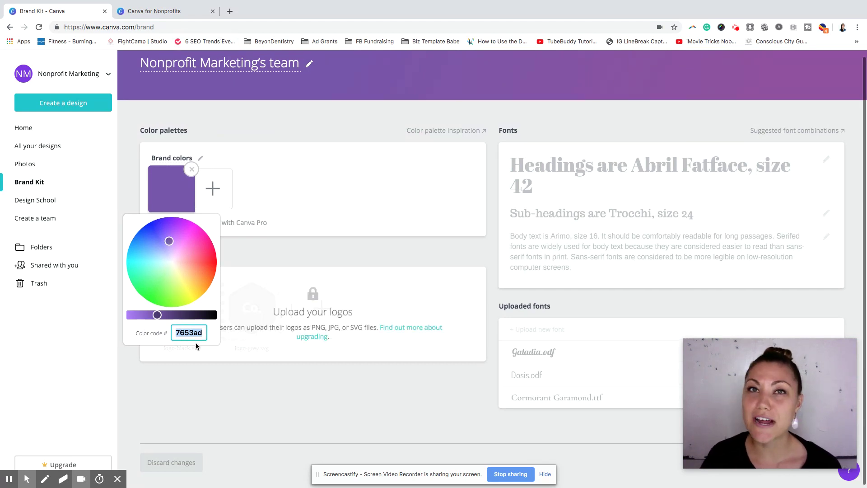
Step: Google 'html color from image' in a new tab and open the HTML Color Codes result
{"action": "left_click", "coordinate": [230, 11]}
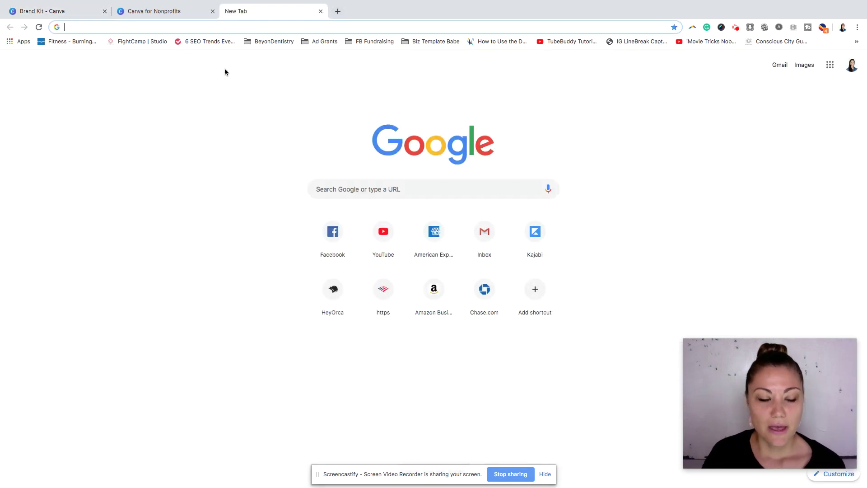
{"action": "type", "text": "ht"}
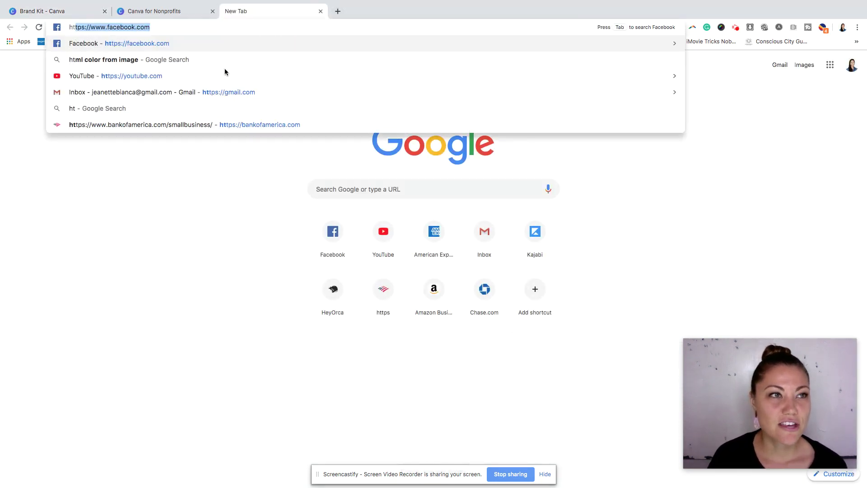
{"action": "type", "text": "ml color fr"}
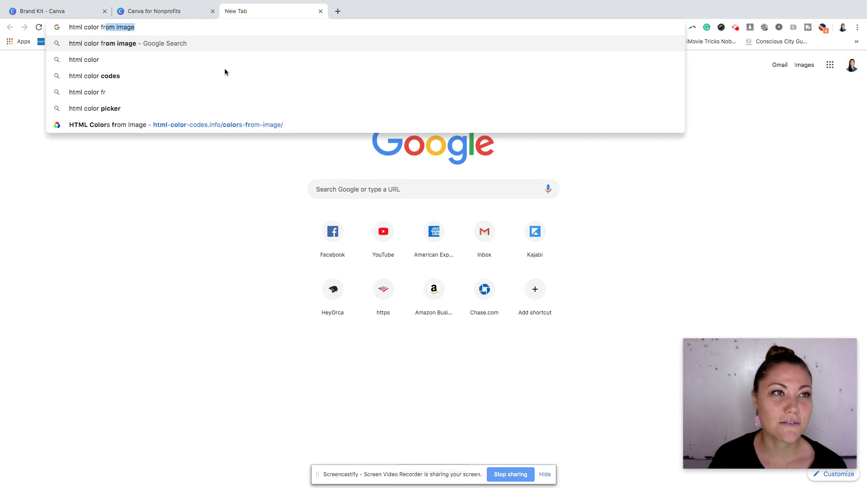
{"action": "type", "text": "om image"}
{"action": "key", "text": "Return"}
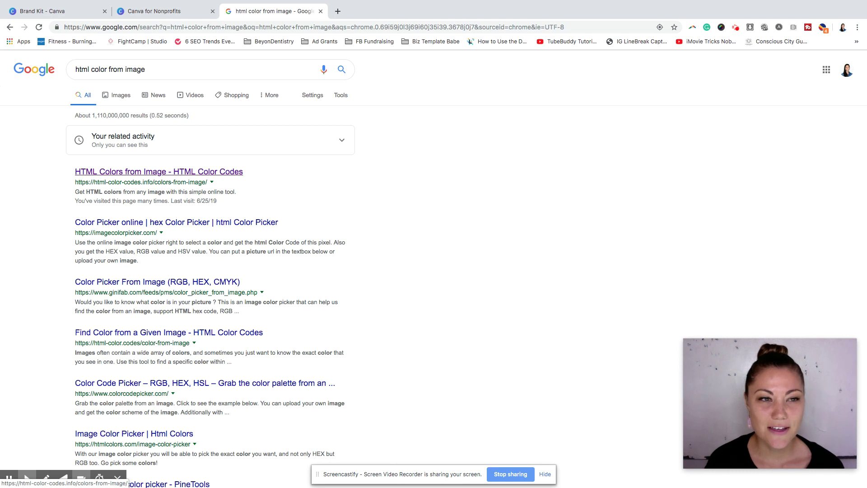
{"action": "left_click", "coordinate": [165, 174]}
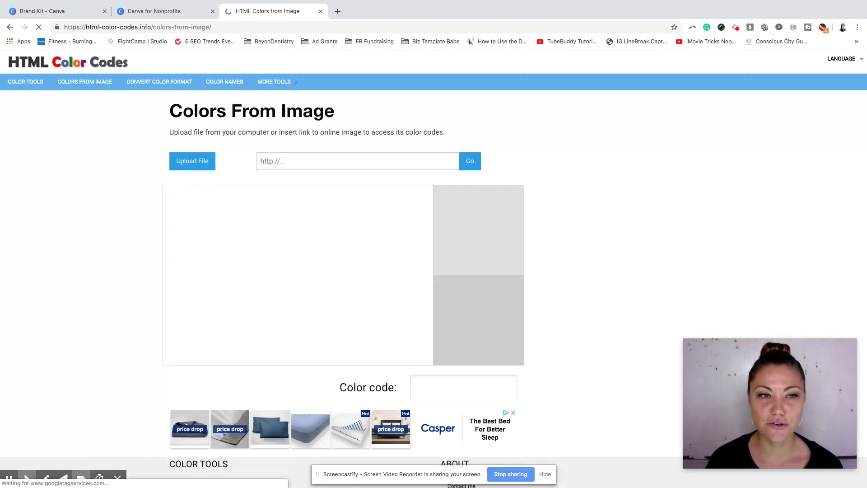
Step: Upload habitat-for-humanity-logo.jpg from the Canva Tutorial folder into the colour tool
{"action": "left_click", "coordinate": [200, 168]}
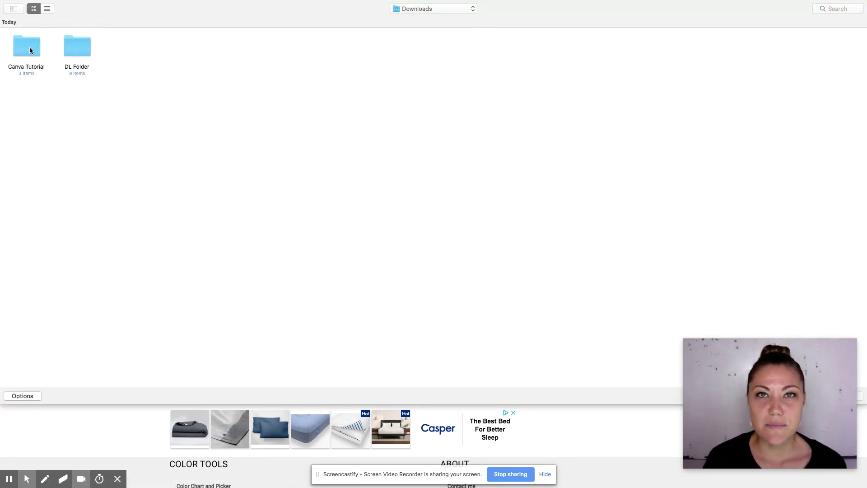
{"action": "double_click", "coordinate": [29, 48]}
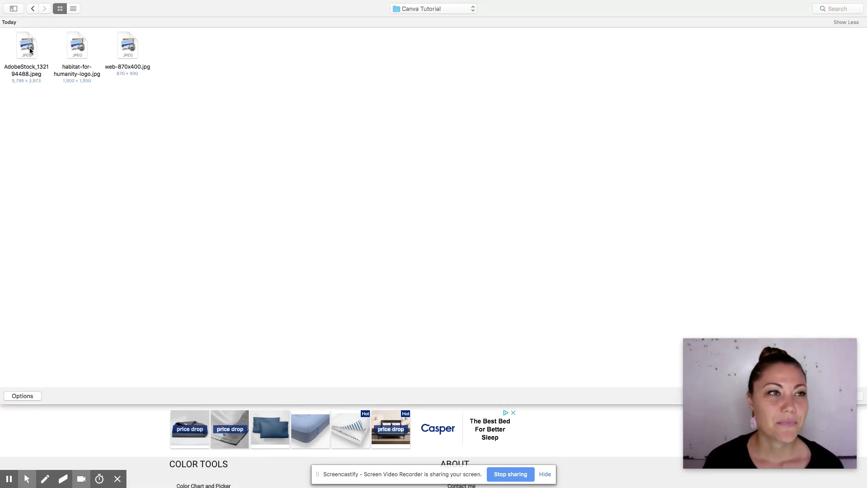
{"action": "left_click", "coordinate": [77, 45]}
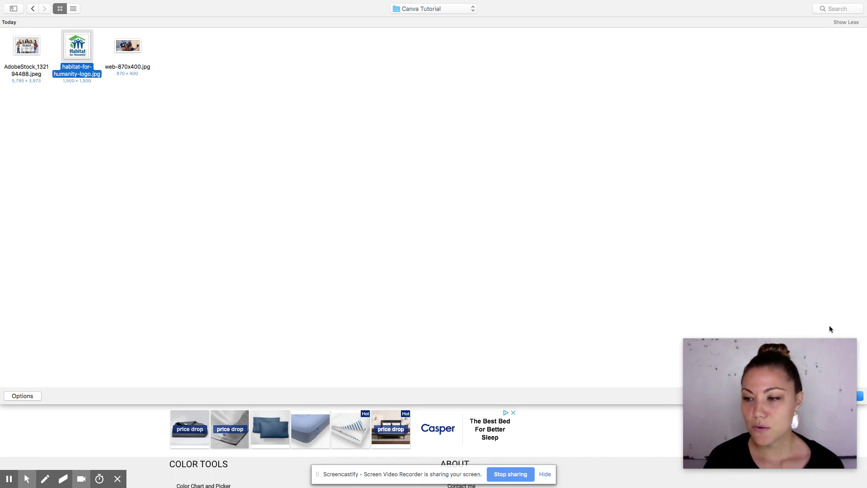
{"action": "left_click", "coordinate": [859, 396]}
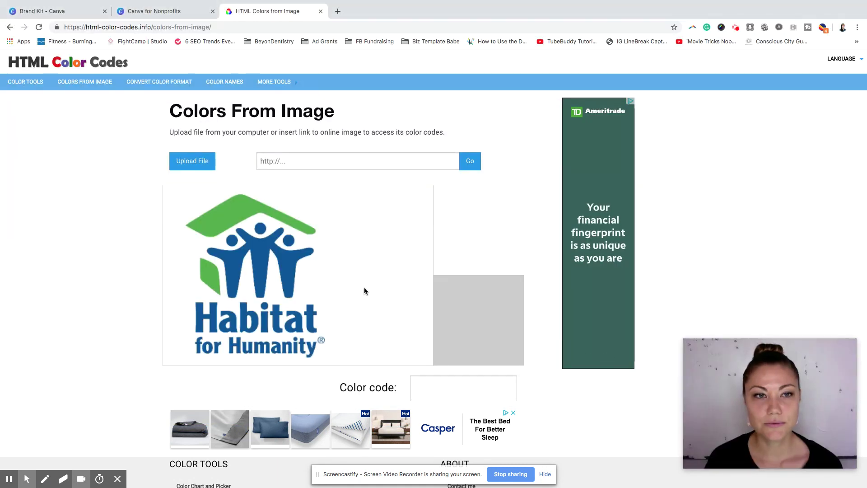
Step: Sample the logo's green roof and copy its colour code #56B849
{"action": "left_click", "coordinate": [217, 218]}
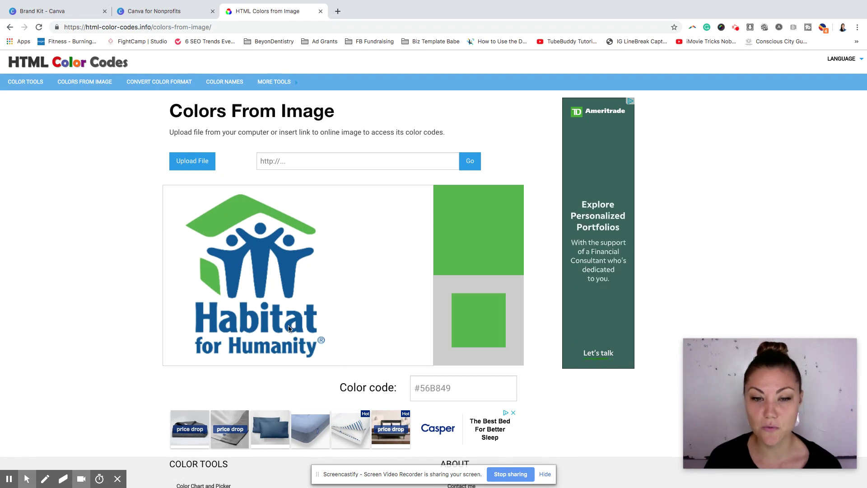
{"action": "left_click", "coordinate": [455, 389]}
{"action": "left_click_drag", "start_coordinate": [455, 389], "coordinate": [412, 388]}
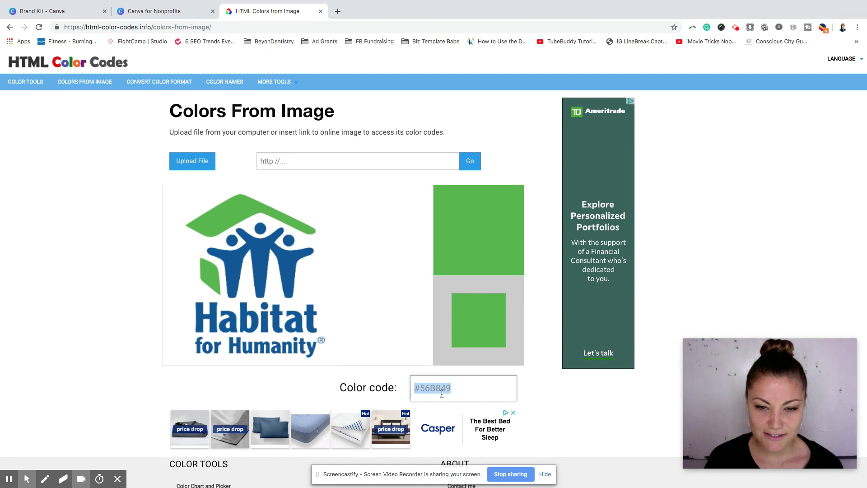
{"action": "right_click", "coordinate": [436, 390]}
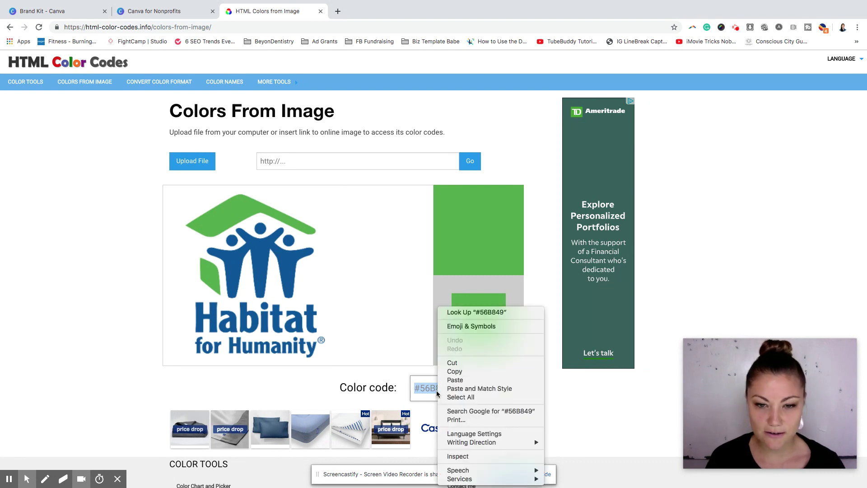
{"action": "left_click", "coordinate": [451, 370]}
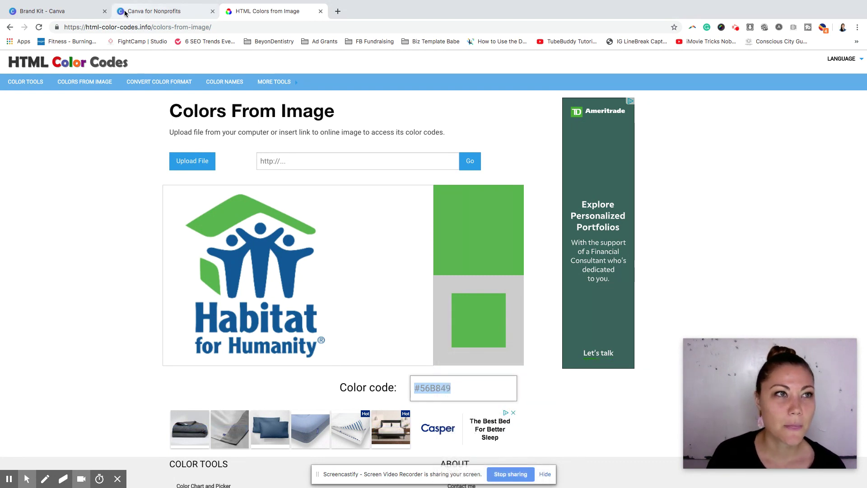
{"action": "left_click", "coordinate": [180, 11]}
Step: Replace the first brand colour's purple code with the copied green #56B849
{"action": "left_click", "coordinate": [75, 11]}
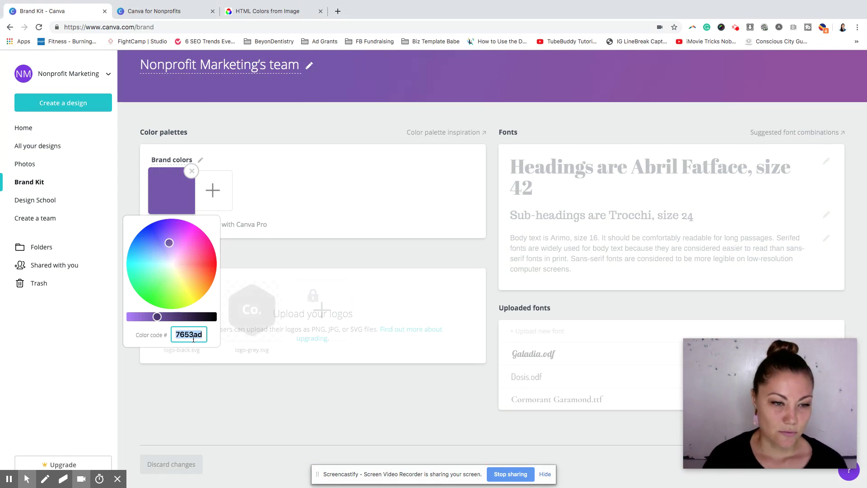
{"action": "key", "text": "BackSpace"}
{"action": "key", "text": "super+v"}
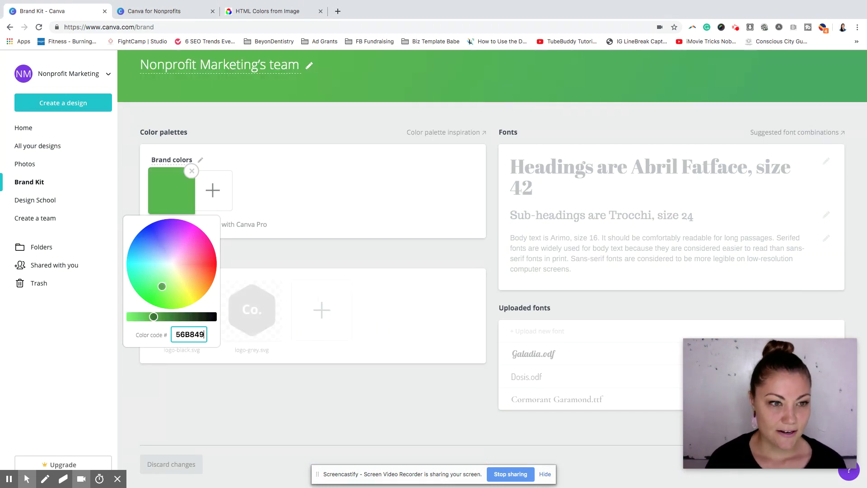
{"action": "left_click", "coordinate": [216, 372]}
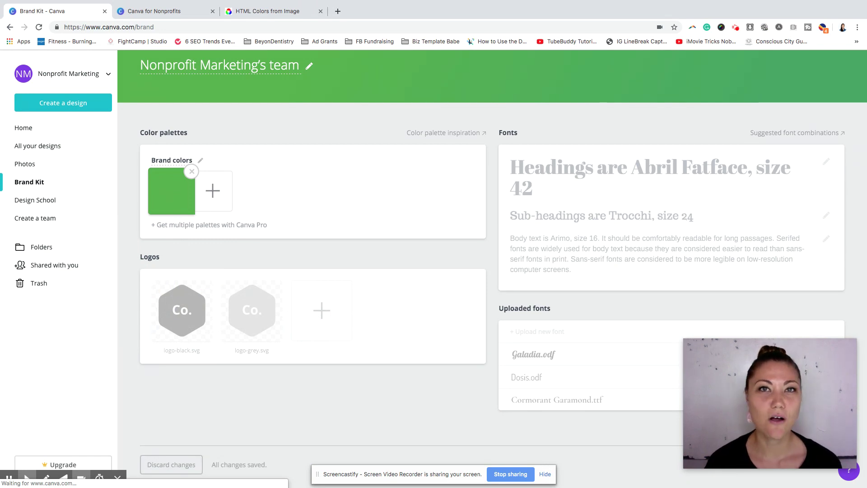
Step: Sample the blue of the logo's figures and select its colour code
{"action": "left_click", "coordinate": [267, 11]}
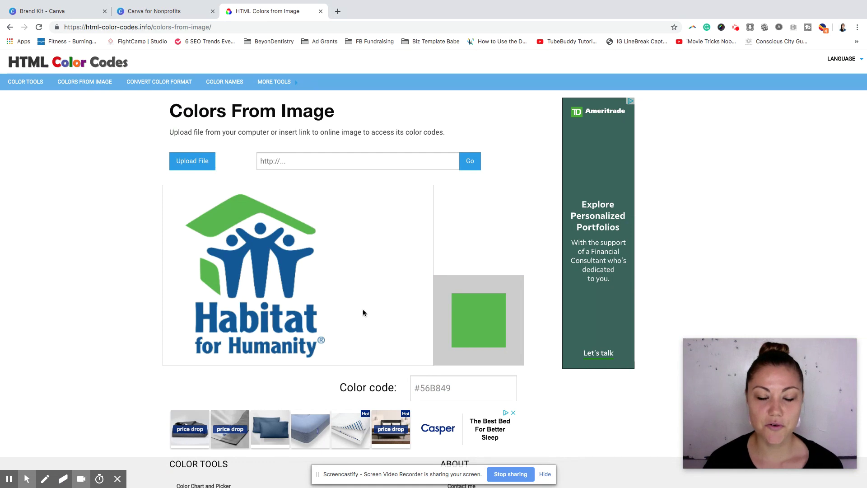
{"action": "left_click", "coordinate": [289, 295]}
{"action": "scroll", "coordinate": [360, 322], "scroll_direction": "down", "scroll_amount": 3}
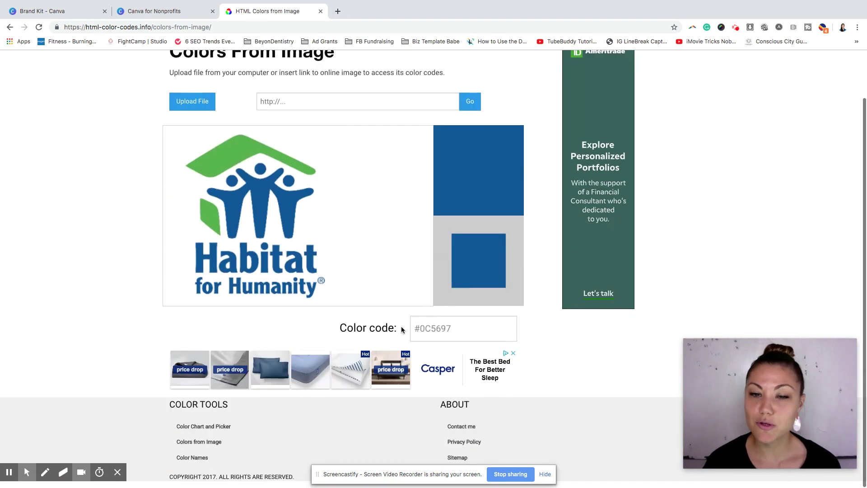
{"action": "left_click_drag", "start_coordinate": [451, 334], "coordinate": [402, 332]}
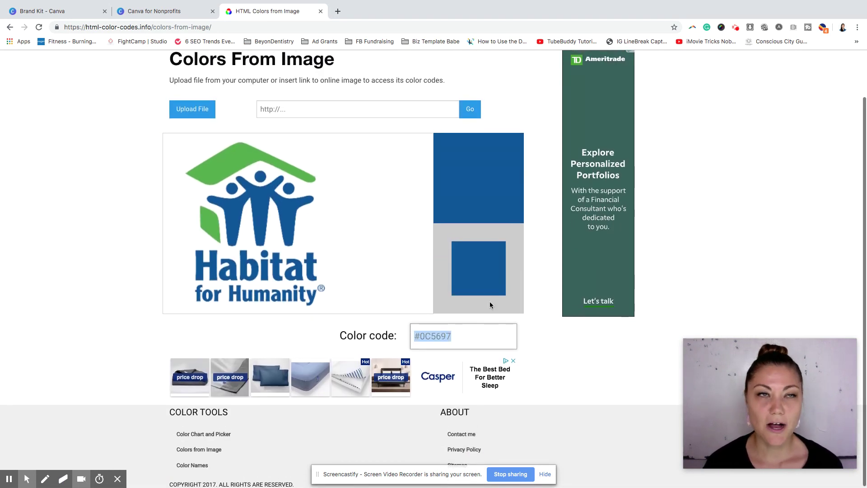
{"action": "left_click", "coordinate": [211, 16]}
Step: Add a second brand colour swatch set to blue 0C5697
{"action": "left_click", "coordinate": [68, 11]}
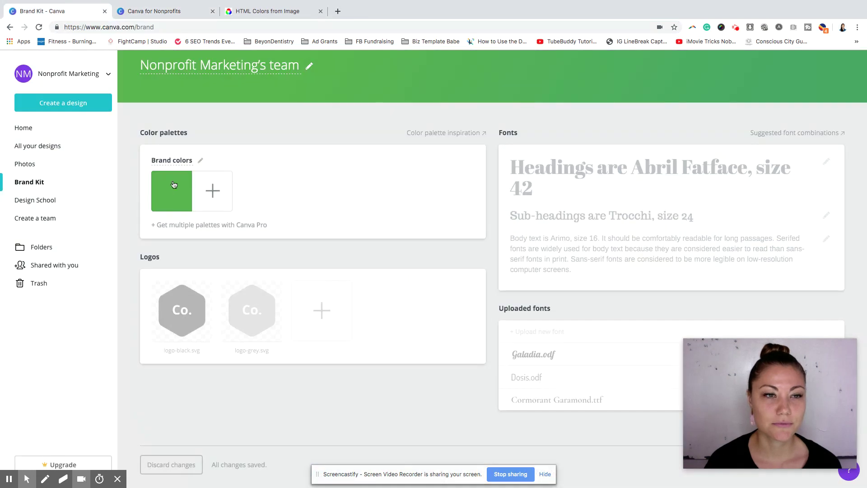
{"action": "left_click", "coordinate": [212, 191]}
{"action": "left_click_drag", "start_coordinate": [240, 333], "coordinate": [202, 331]}
{"action": "key", "text": "ctrl+v"}
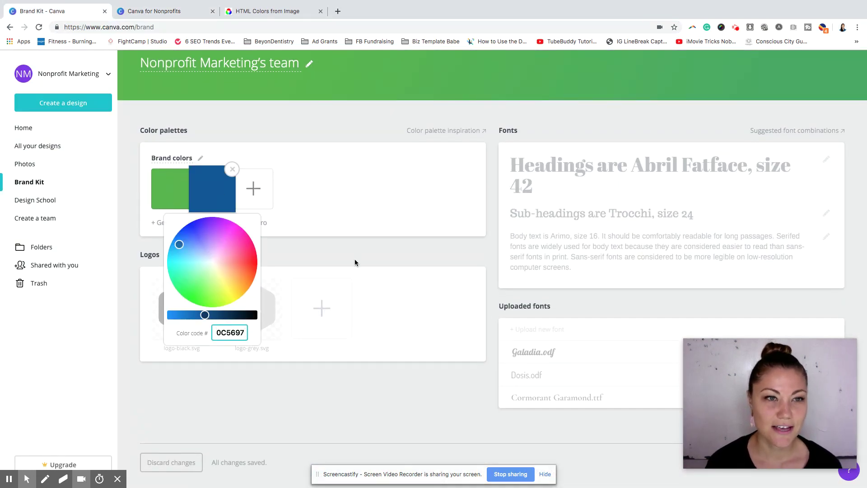
{"action": "left_click", "coordinate": [269, 245]}
{"action": "scroll", "coordinate": [372, 299], "scroll_direction": "down", "scroll_amount": 1}
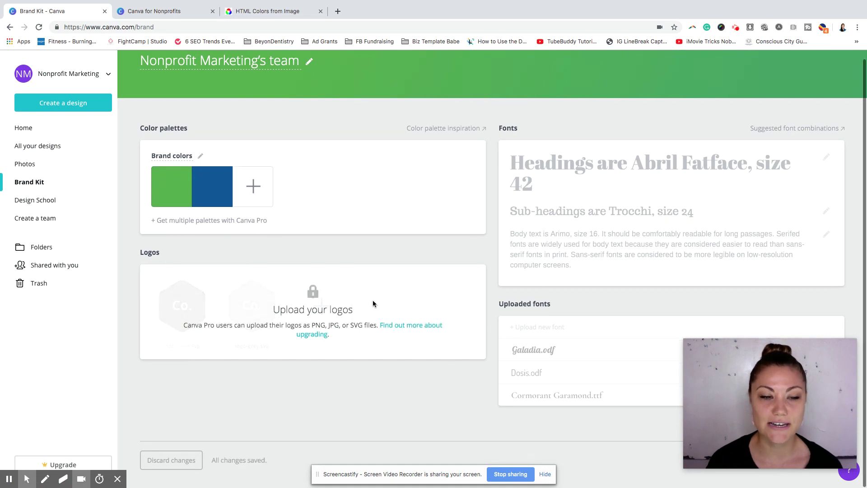
{"action": "mouse_move", "coordinate": [234, 210]}
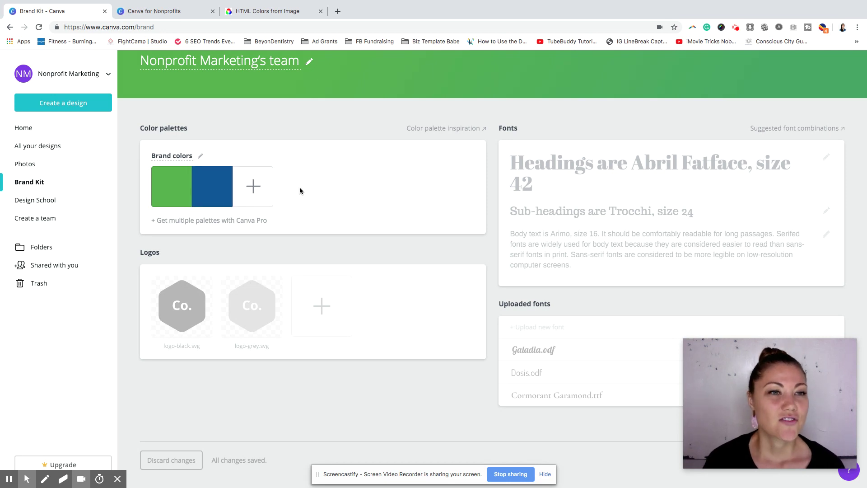
Step: Return to the Canva home page and search designs for 'facebook ad'
{"action": "left_click", "coordinate": [23, 129]}
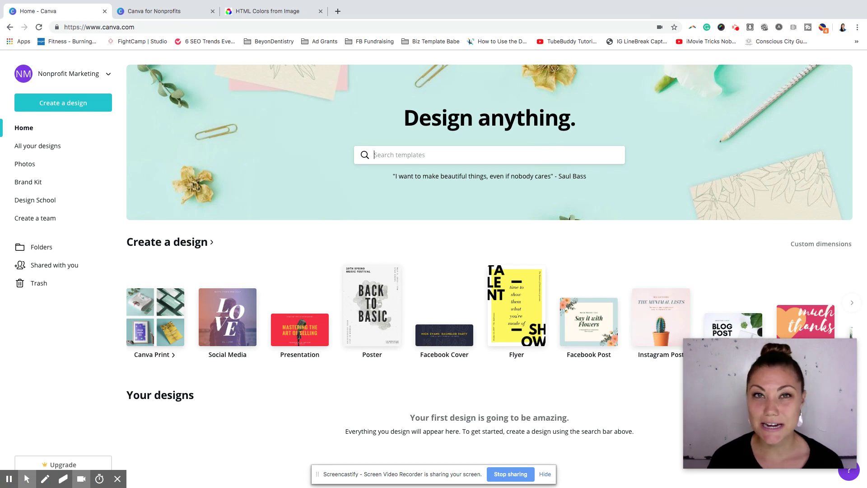
{"action": "type", "text": "facebook ad"}
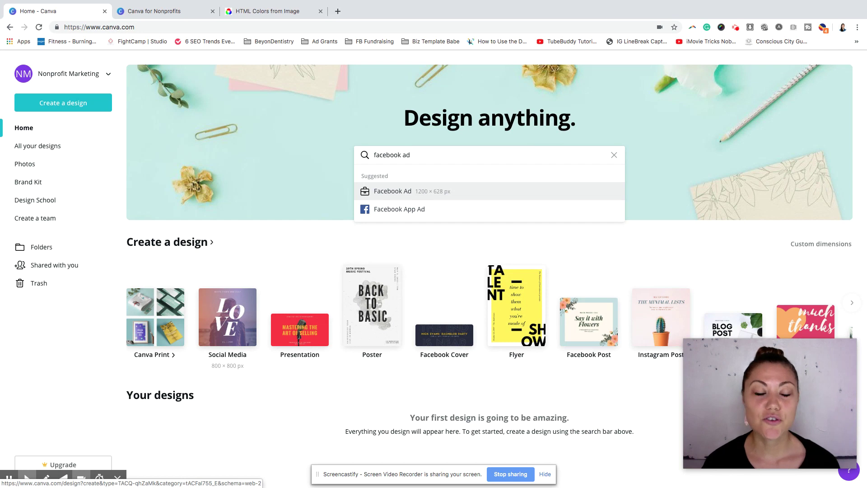
Step: Create a new design from the Facebook Ad suggestion and try editing its placeholder text
{"action": "left_click", "coordinate": [248, 309]}
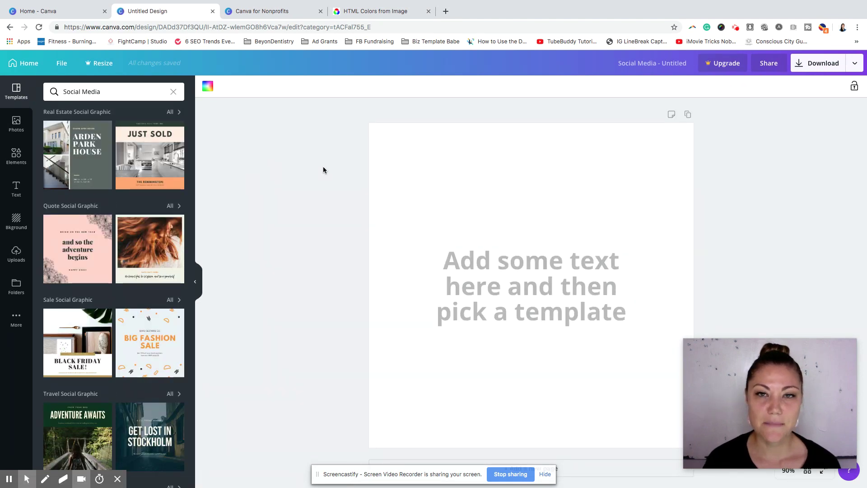
{"action": "left_click", "coordinate": [547, 298]}
{"action": "left_click", "coordinate": [549, 311]}
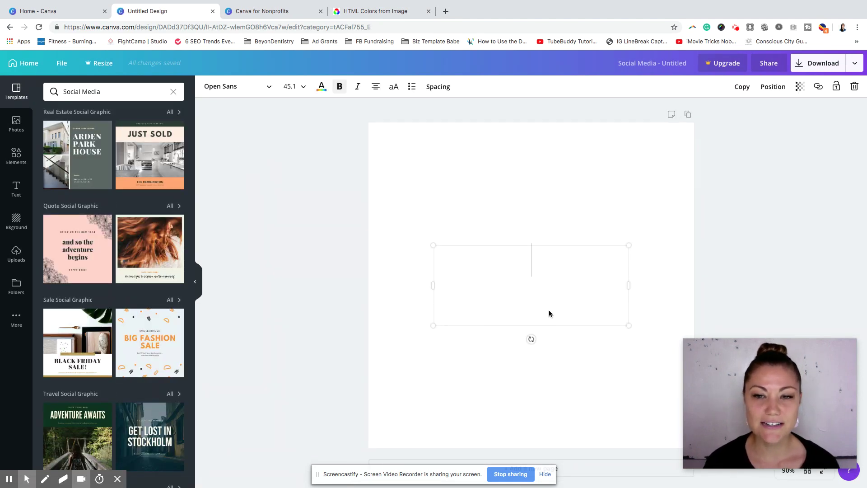
{"action": "left_click", "coordinate": [446, 157]}
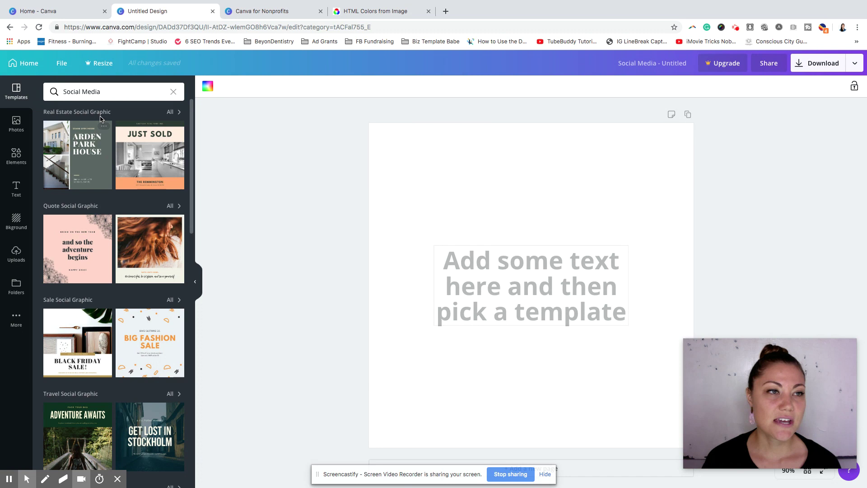
Step: Browse the templates, then search 'quotes' to show Quote Social Graphic templates
{"action": "scroll", "coordinate": [126, 196], "scroll_direction": "down", "scroll_amount": 2}
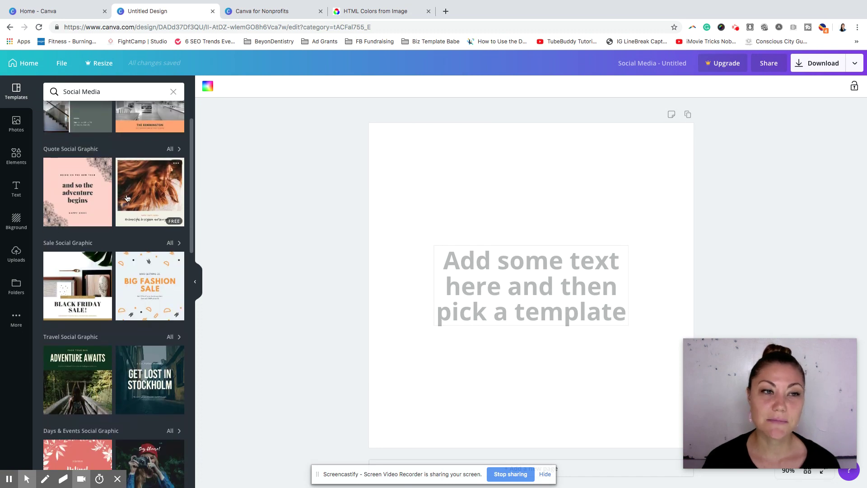
{"action": "scroll", "coordinate": [127, 199], "scroll_direction": "down", "scroll_amount": 5}
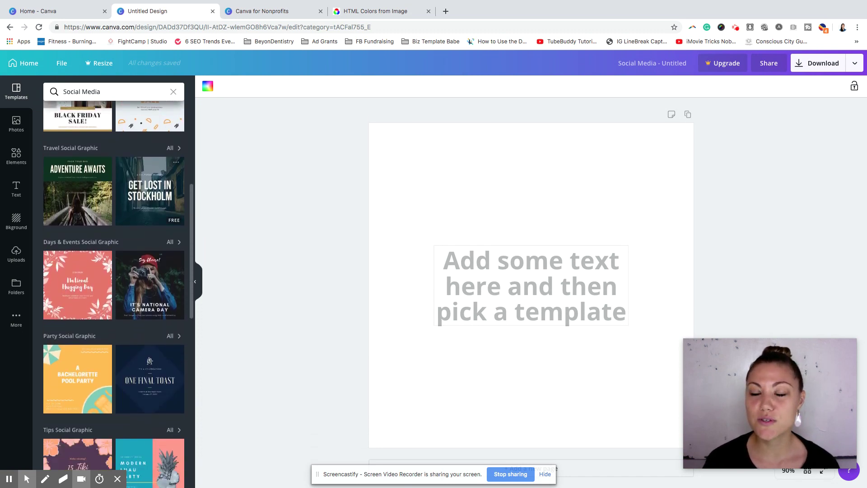
{"action": "scroll", "coordinate": [127, 190], "scroll_direction": "down", "scroll_amount": 6}
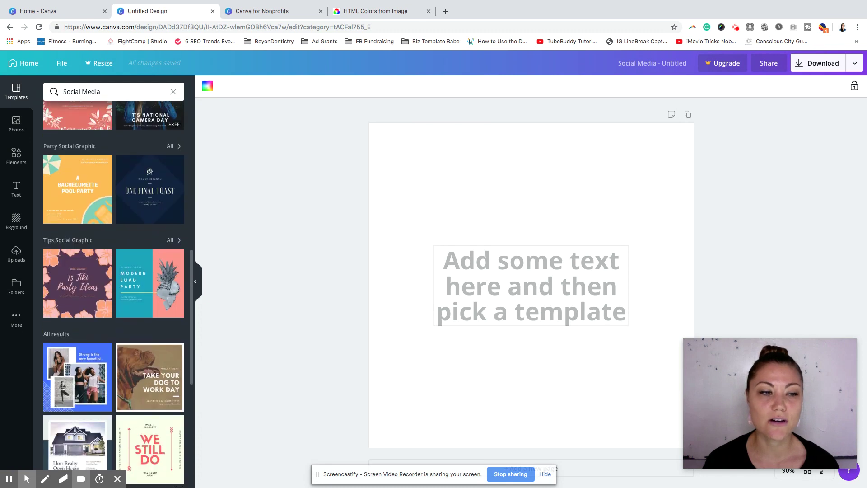
{"action": "scroll", "coordinate": [114, 293], "scroll_direction": "down", "scroll_amount": 3}
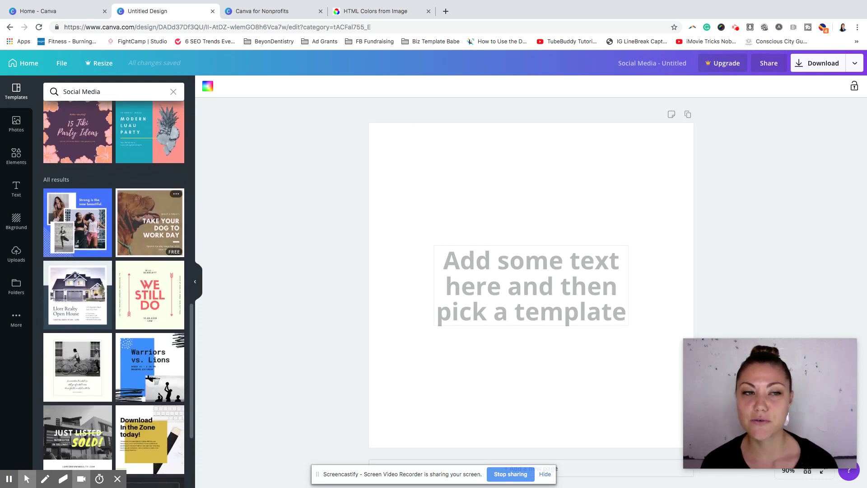
{"action": "scroll", "coordinate": [114, 293], "scroll_direction": "down", "scroll_amount": 2}
{"action": "scroll", "coordinate": [150, 203], "scroll_direction": "down", "scroll_amount": 1}
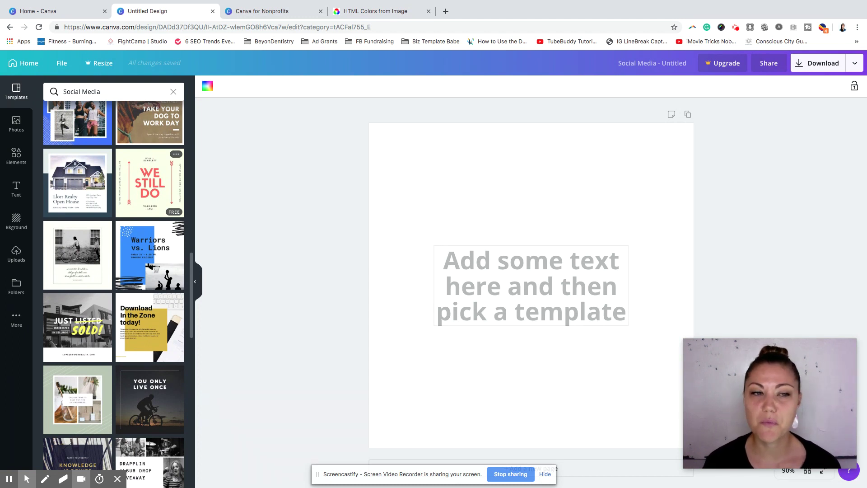
{"action": "scroll", "coordinate": [113, 294], "scroll_direction": "up", "scroll_amount": 10}
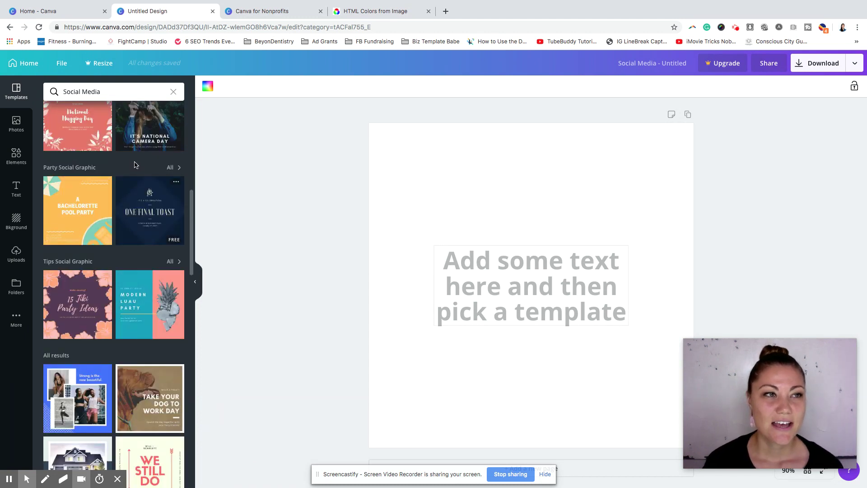
{"action": "left_click", "coordinate": [42, 86]}
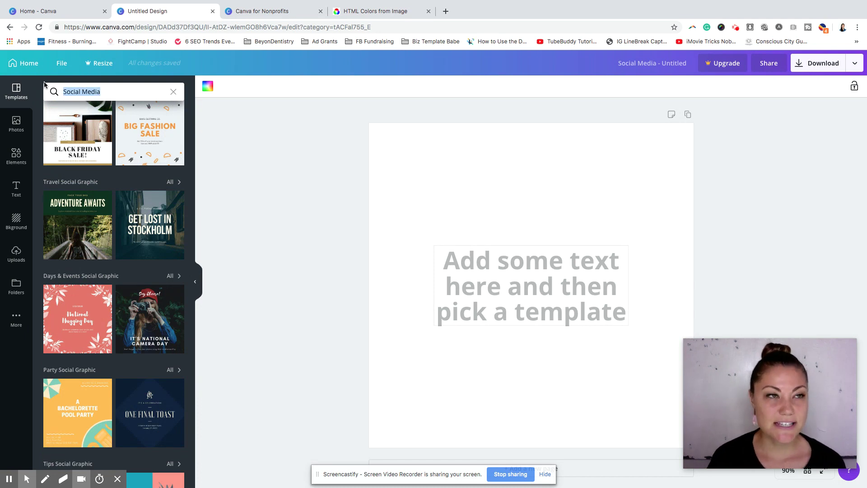
{"action": "type", "text": "quotes"}
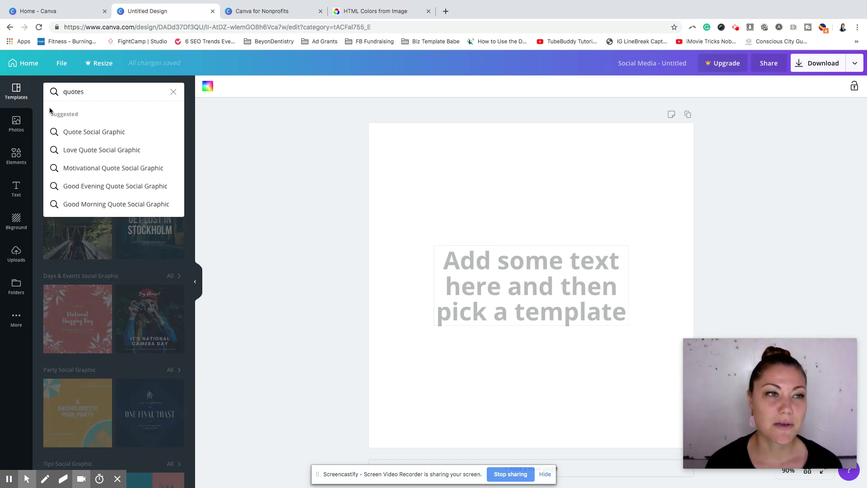
{"action": "left_click", "coordinate": [59, 132]}
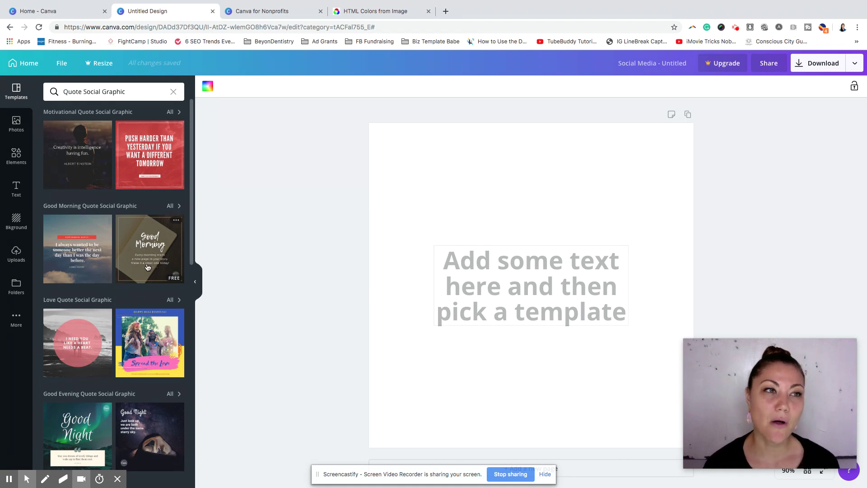
Step: Clear the template search and apply the Adventure Awaits travel template
{"action": "scroll", "coordinate": [147, 267], "scroll_direction": "down", "scroll_amount": 6}
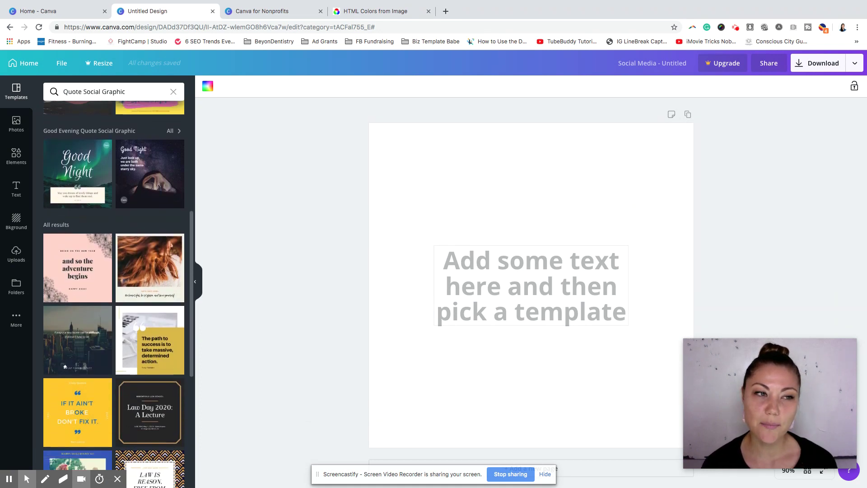
{"action": "scroll", "coordinate": [149, 208], "scroll_direction": "down", "scroll_amount": 7}
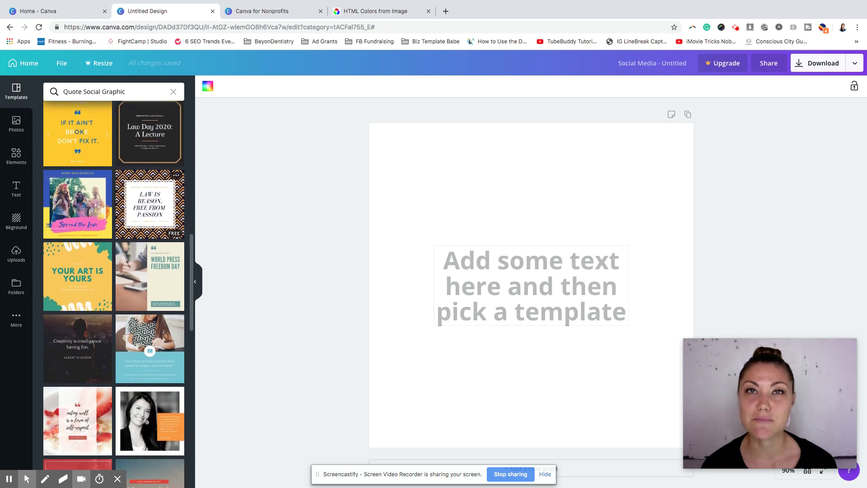
{"action": "scroll", "coordinate": [147, 265], "scroll_direction": "up", "scroll_amount": 12}
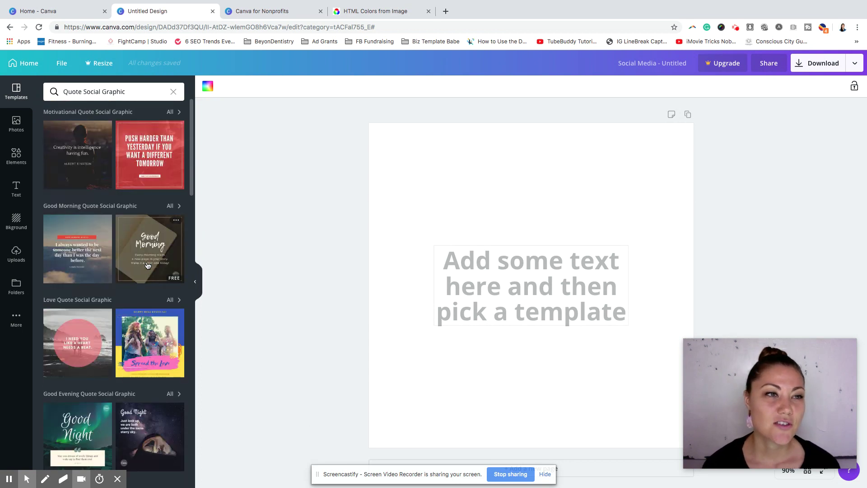
{"action": "left_click", "coordinate": [173, 91]}
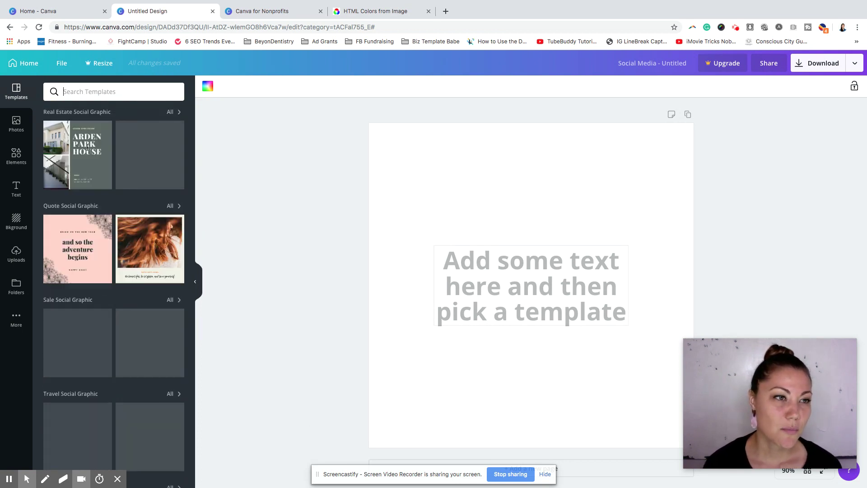
{"action": "scroll", "coordinate": [112, 284], "scroll_direction": "down", "scroll_amount": 3}
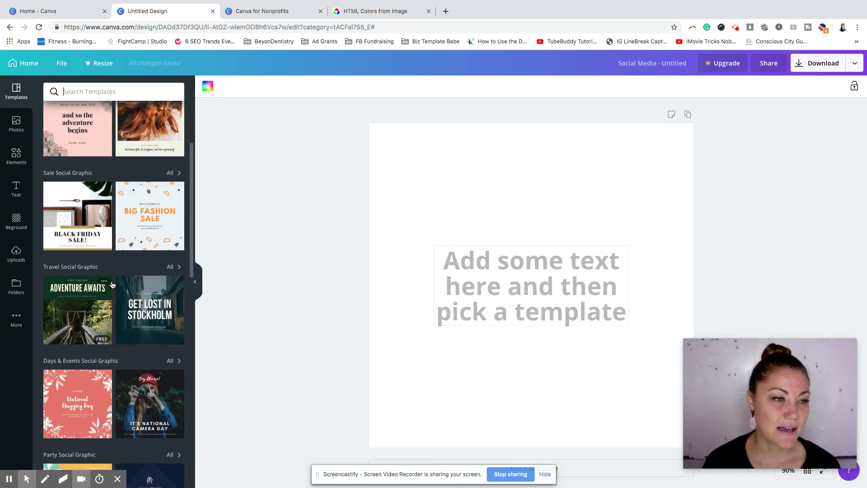
{"action": "left_click", "coordinate": [84, 332]}
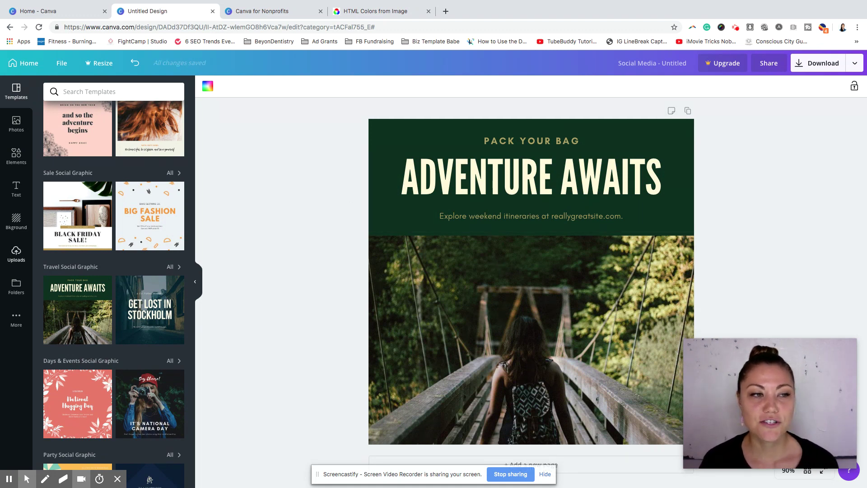
{"action": "left_click", "coordinate": [16, 253]}
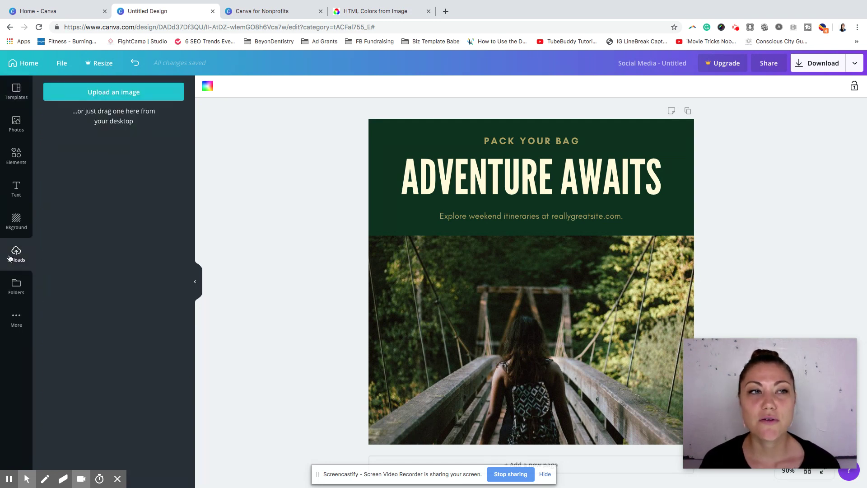
Step: Upload web-870x400.jpg and drop it onto the bridge photo to replace it
{"action": "left_click", "coordinate": [134, 99]}
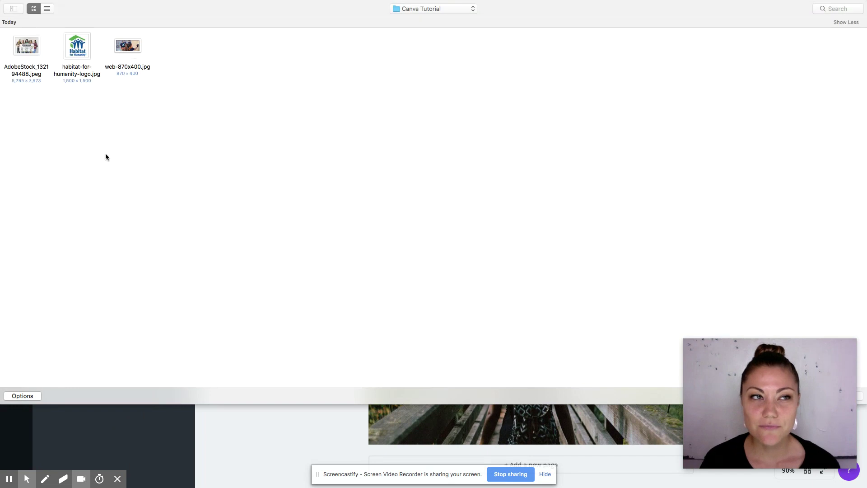
{"action": "left_click", "coordinate": [125, 47]}
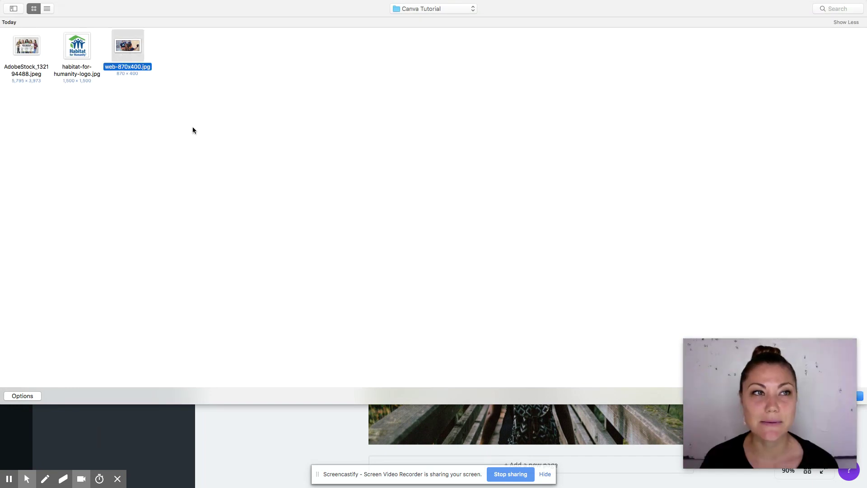
{"action": "left_click", "coordinate": [859, 395]}
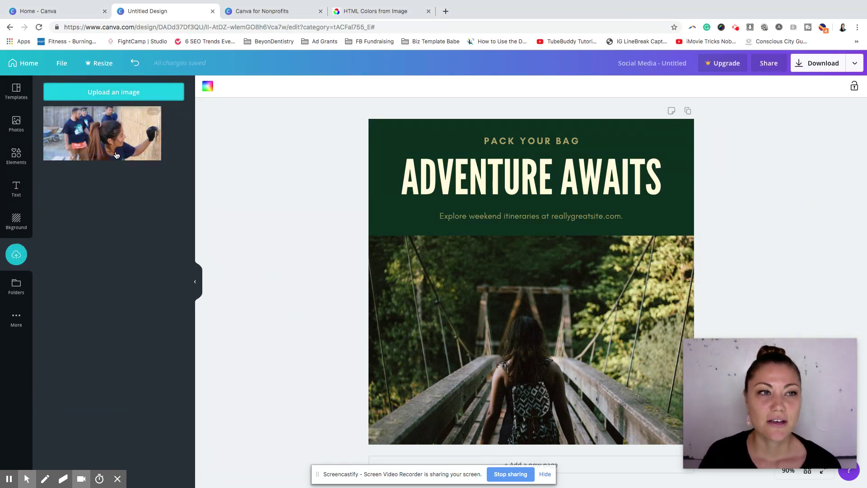
{"action": "left_click_drag", "start_coordinate": [100, 141], "coordinate": [420, 298]}
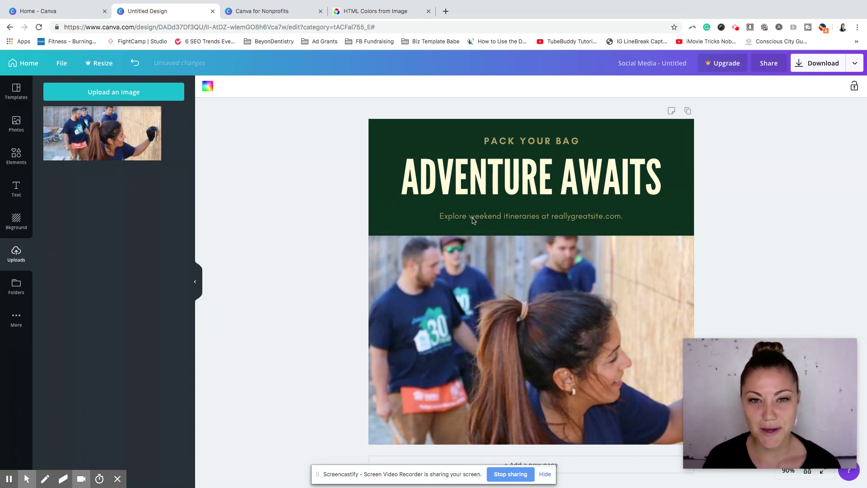
{"action": "left_click", "coordinate": [400, 218]}
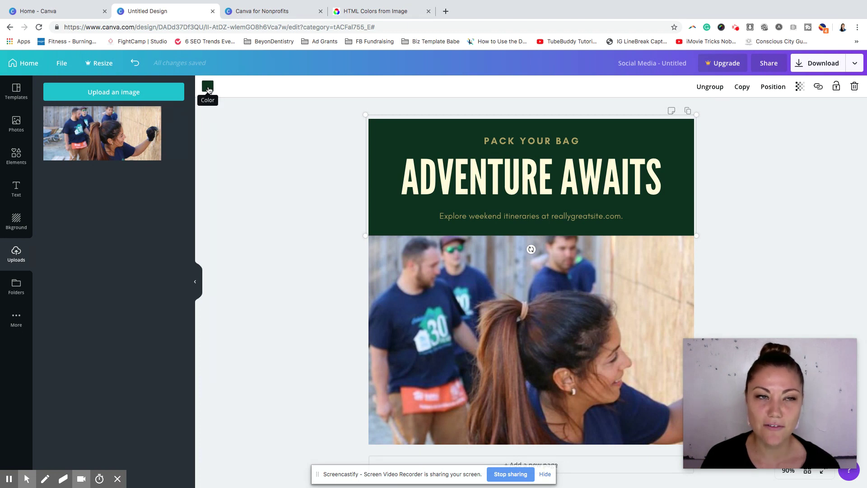
Step: Recolour the header background from dark green to the blue brand swatch, after trying green
{"action": "left_click", "coordinate": [208, 87]}
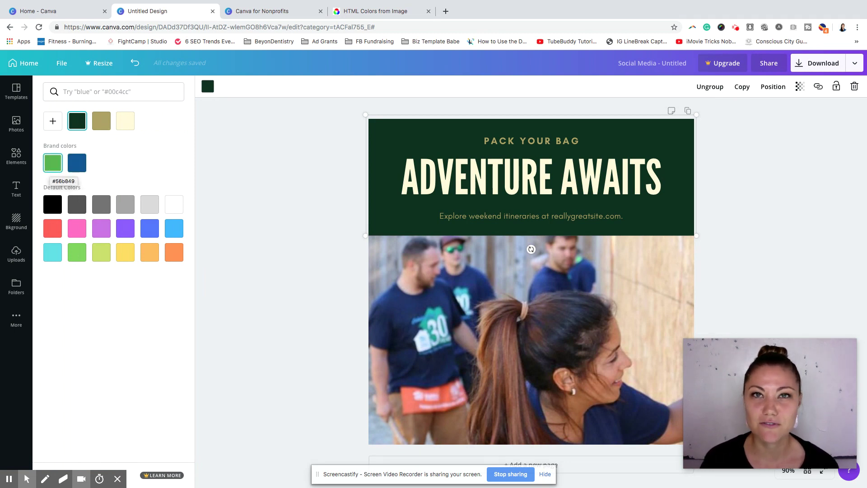
{"action": "left_click", "coordinate": [53, 164]}
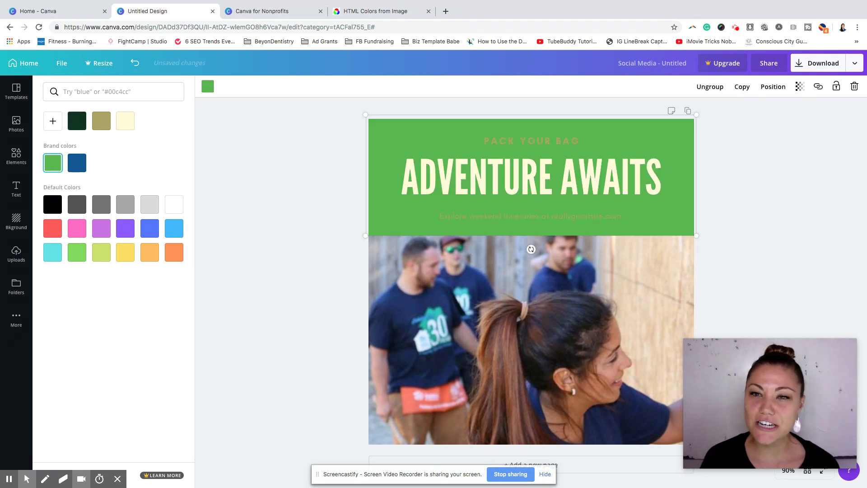
{"action": "left_click", "coordinate": [76, 168]}
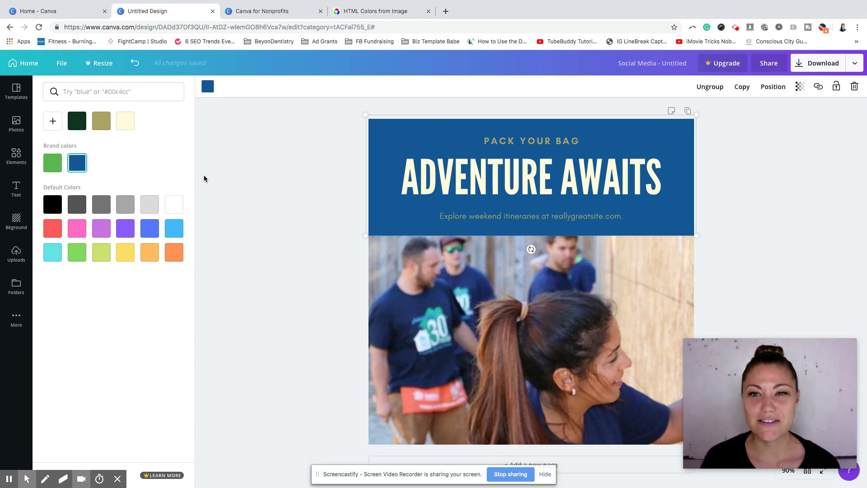
{"action": "left_click", "coordinate": [575, 181]}
Step: Change the headline to 'VOLUNTEER TODAY' and the tagline to 'HELP BUILD HOMES'
{"action": "left_click", "coordinate": [563, 178]}
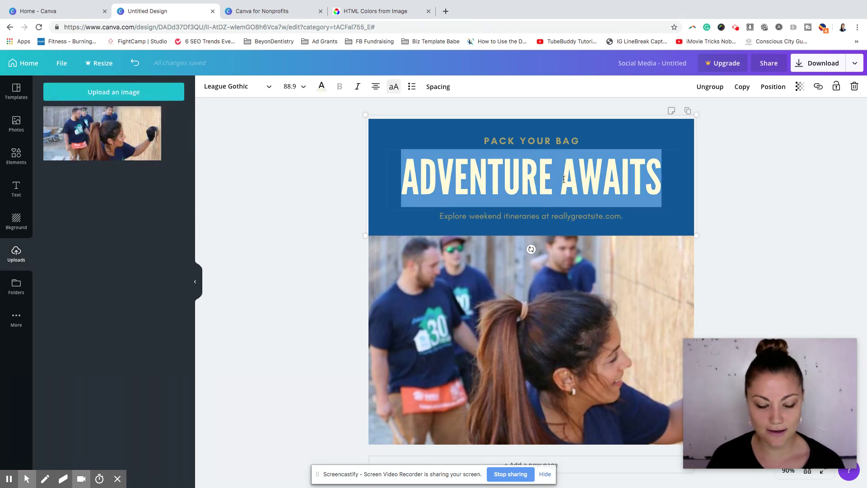
{"action": "type", "text": "VOLUNTEER TODAY"}
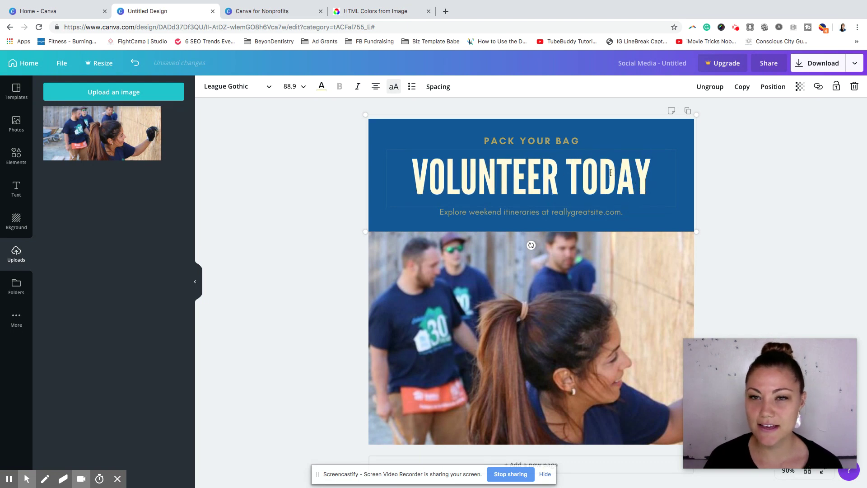
{"action": "left_click", "coordinate": [553, 142]}
{"action": "left_click", "coordinate": [553, 141]}
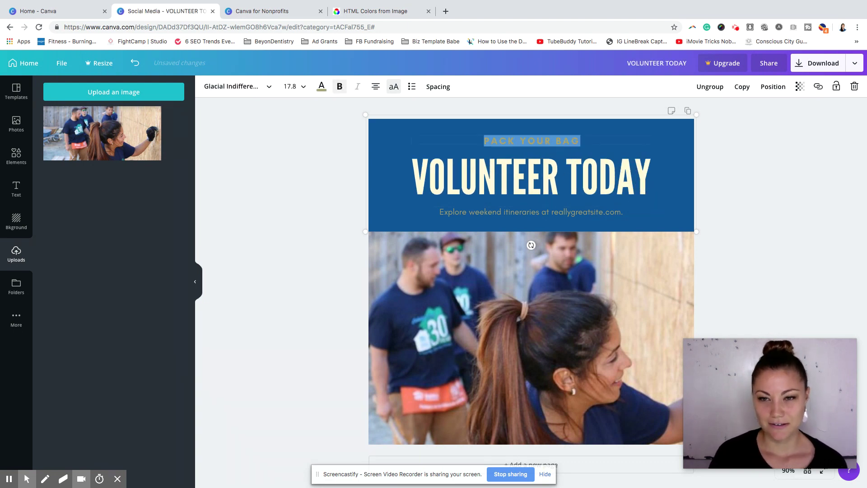
{"action": "type", "text": "HELP BUILD HOMES"}
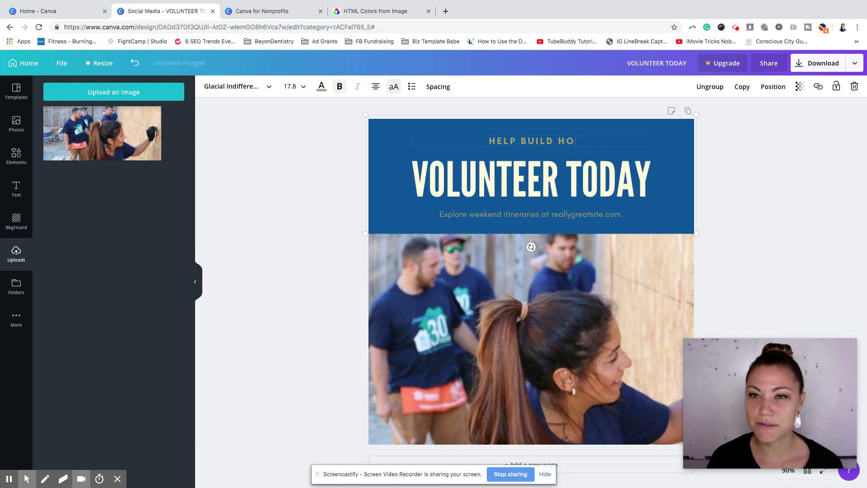
Step: Rewrite the subtitle as 'Next Volunteer Opportunity is Saturday, June 30th'
{"action": "double_click", "coordinate": [567, 215]}
{"action": "triple_click", "coordinate": [567, 215]}
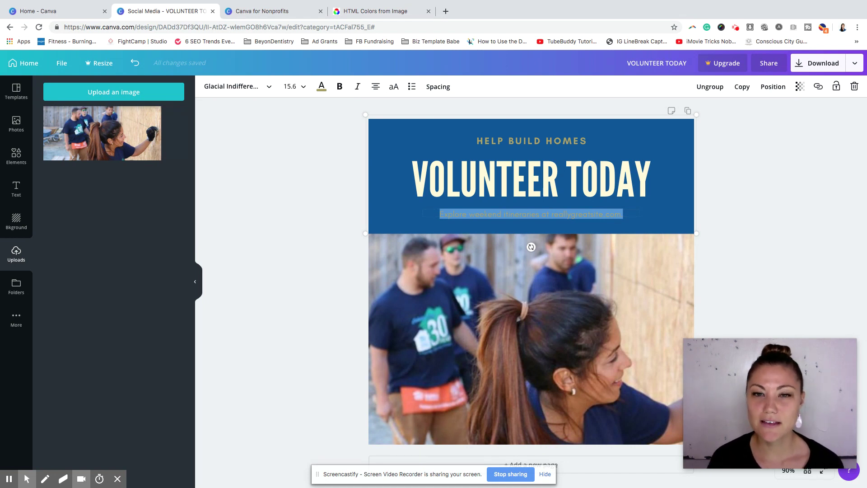
{"action": "type", "text": "NEX"}
{"action": "key", "text": "BackSpace"}
{"action": "key", "text": "BackSpace"}
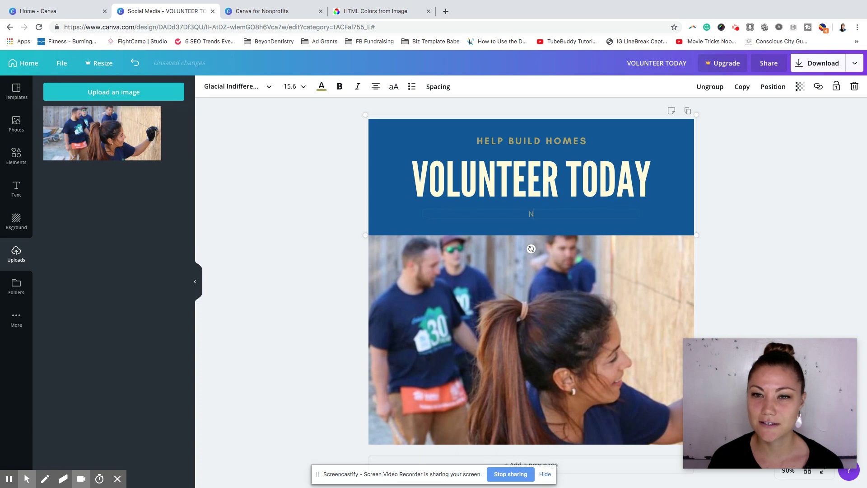
{"action": "type", "text": "ext Vo"}
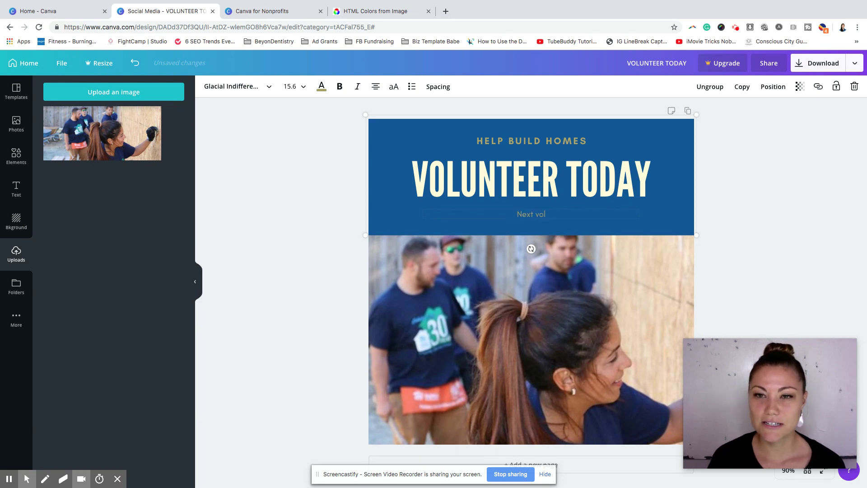
{"action": "type", "text": "lunteer O"}
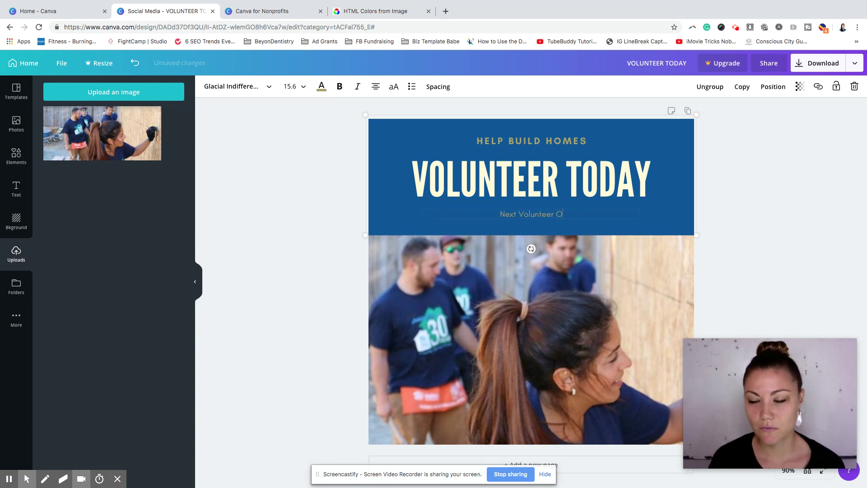
{"action": "type", "text": "pportu"}
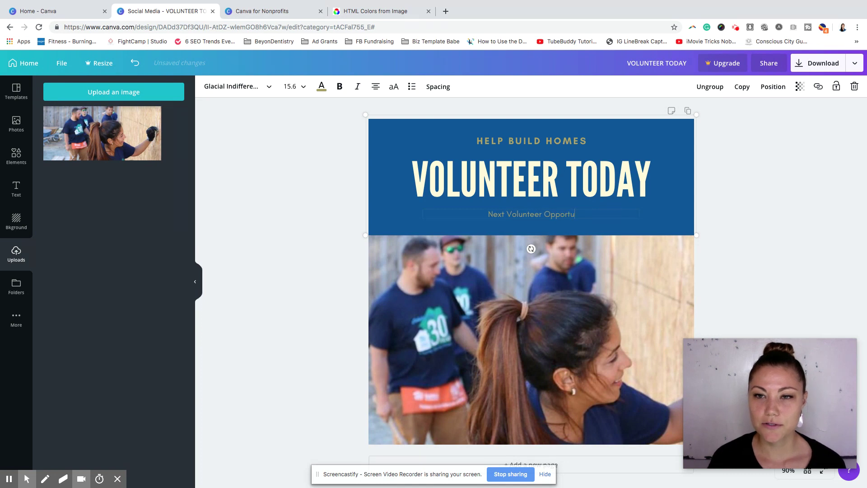
{"action": "type", "text": "nity "}
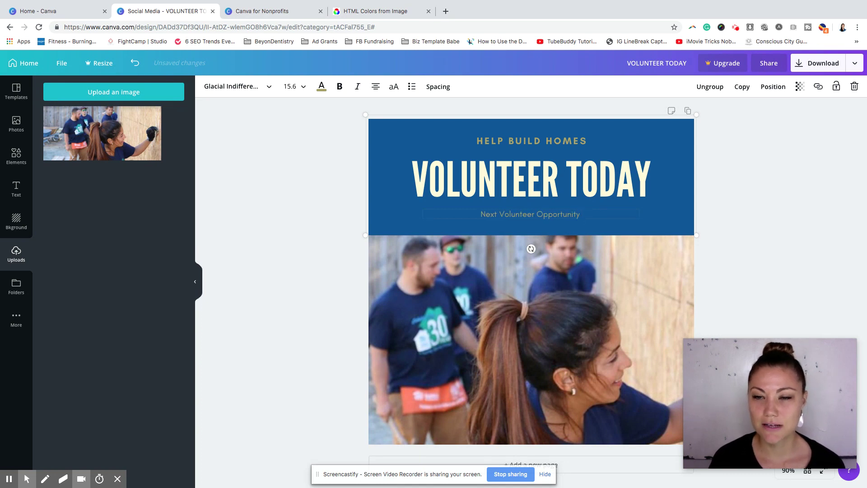
{"action": "type", "text": "is Ju"}
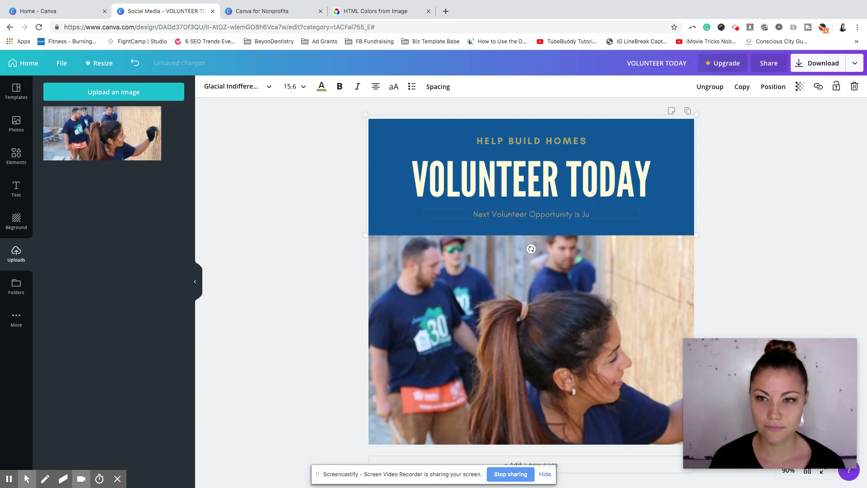
{"action": "key", "text": "BackSpace"}
{"action": "key", "text": "BackSpace"}
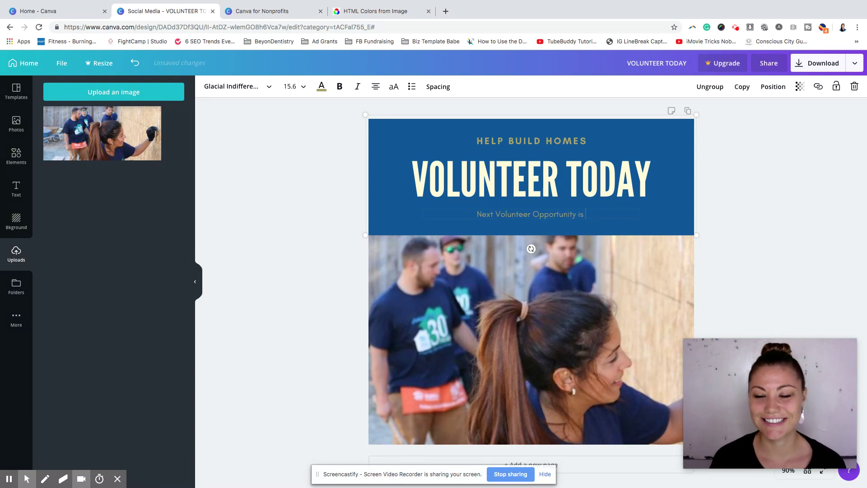
{"action": "type", "text": "Saturday, June "}
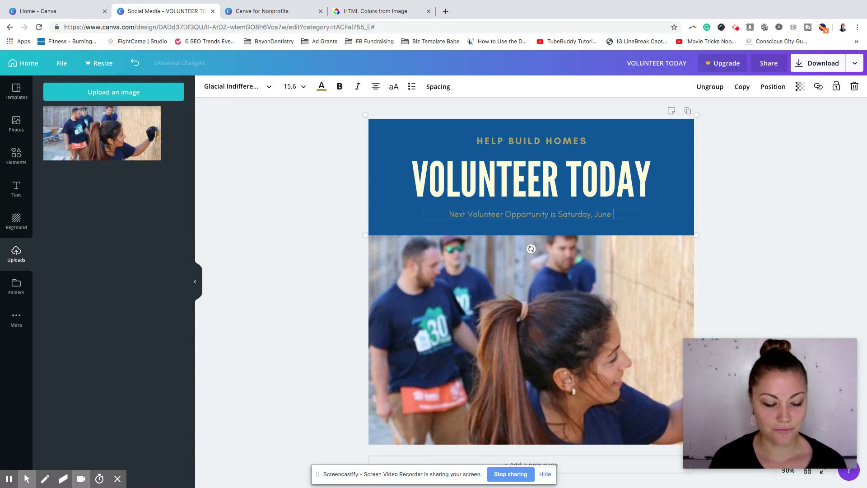
{"action": "type", "text": "30th"}
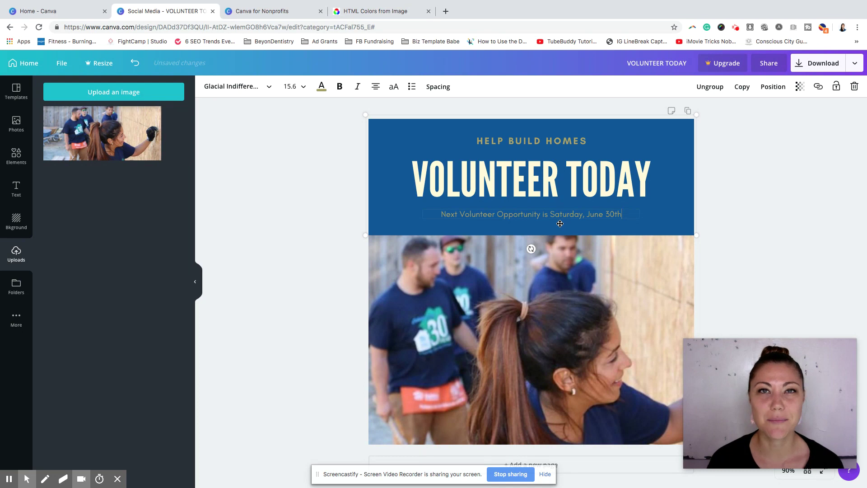
{"action": "left_click", "coordinate": [746, 203]}
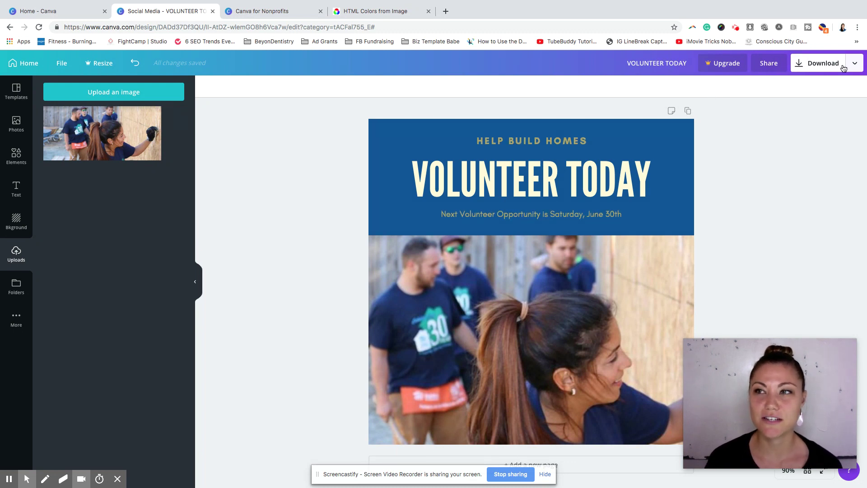
Step: Download the VOLUNTEER TODAY post as a PNG file and dismiss the Canva Pro offer
{"action": "left_click", "coordinate": [818, 67]}
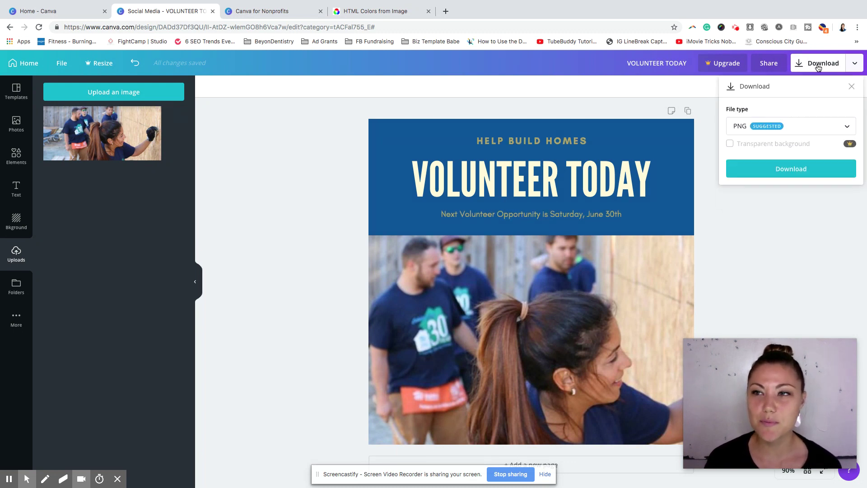
{"action": "left_click", "coordinate": [784, 166]}
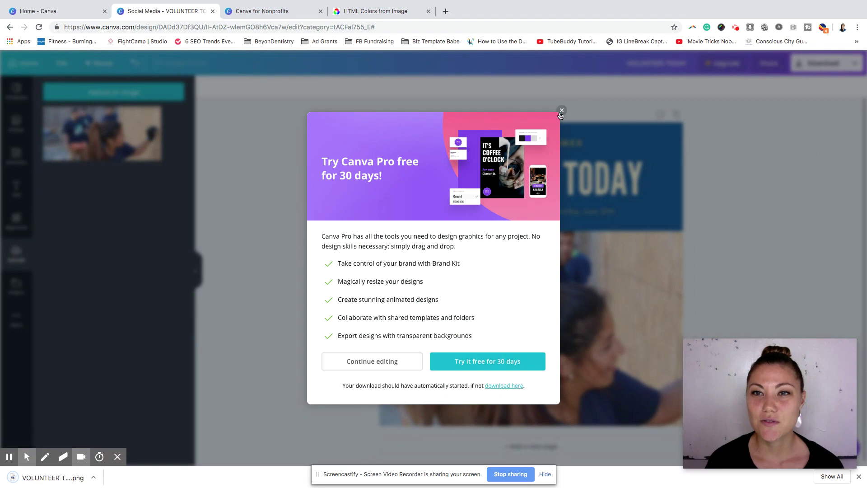
{"action": "left_click", "coordinate": [562, 119]}
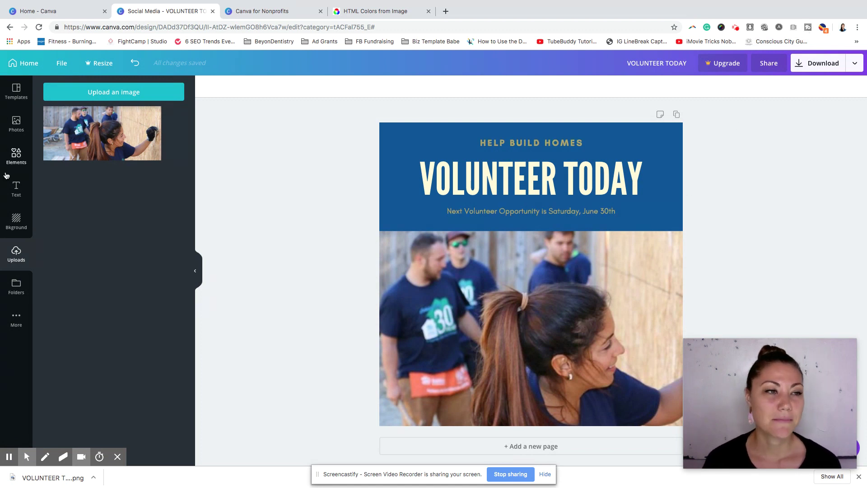
Step: Search the stock photo library for 'building a home' and browse the results
{"action": "left_click", "coordinate": [10, 125]}
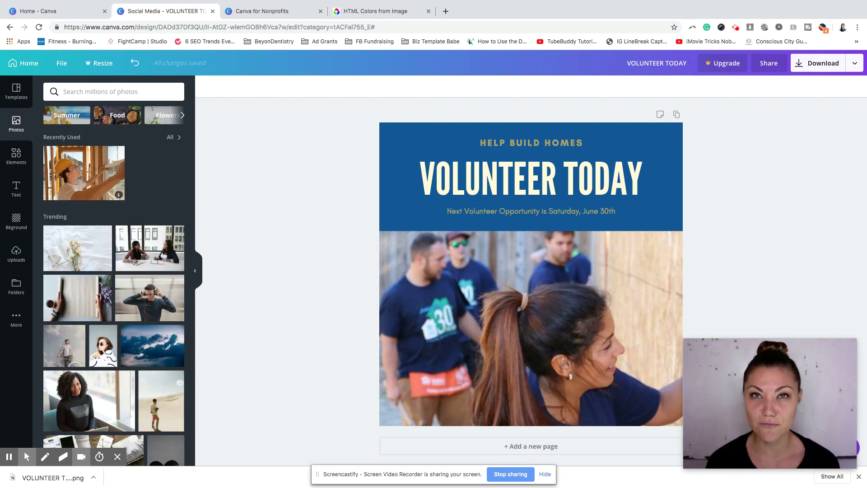
{"action": "left_click", "coordinate": [90, 92]}
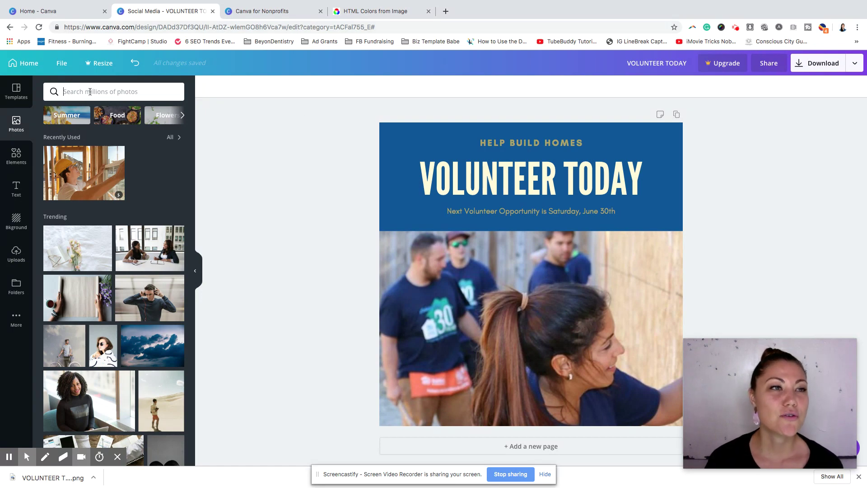
{"action": "type", "text": "building a home"}
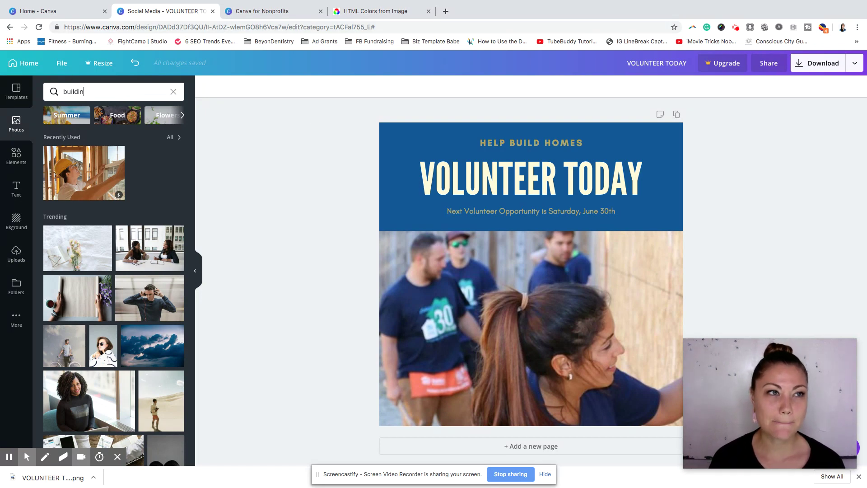
{"action": "key", "text": "Return"}
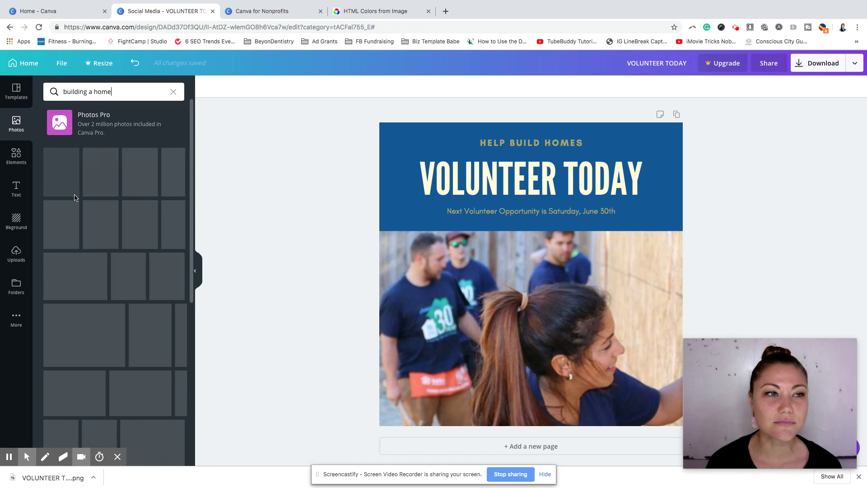
{"action": "scroll", "coordinate": [135, 244], "scroll_direction": "down", "scroll_amount": 5}
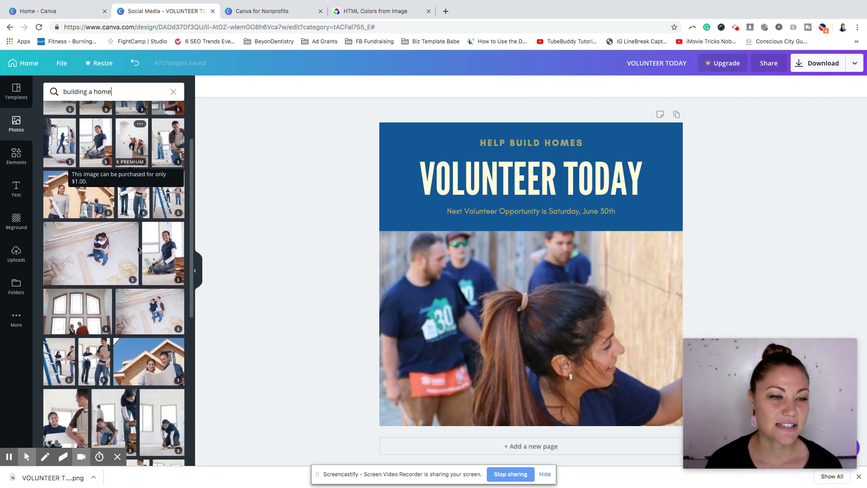
{"action": "scroll", "coordinate": [149, 226], "scroll_direction": "down", "scroll_amount": 6}
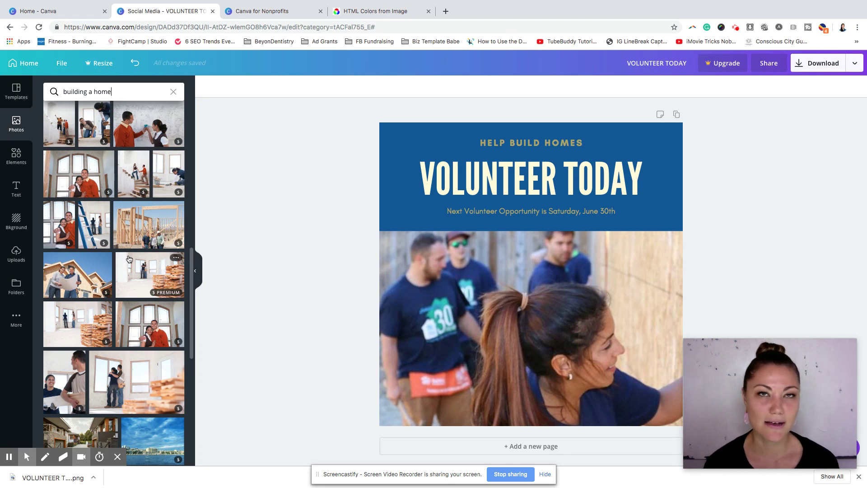
{"action": "scroll", "coordinate": [158, 372], "scroll_direction": "down", "scroll_amount": 2}
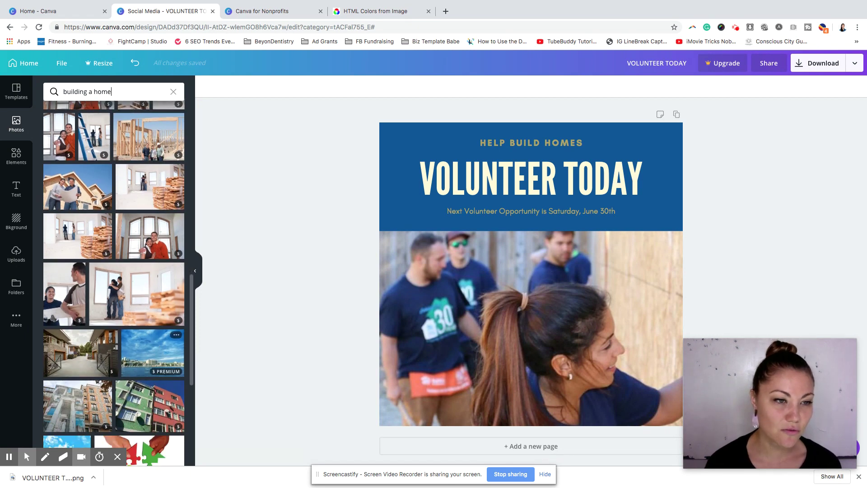
{"action": "scroll", "coordinate": [158, 352], "scroll_direction": "up", "scroll_amount": 3}
Step: Place the house-framing photo into the post's photo area and reposition its crop
{"action": "left_click_drag", "start_coordinate": [149, 284], "coordinate": [452, 305]}
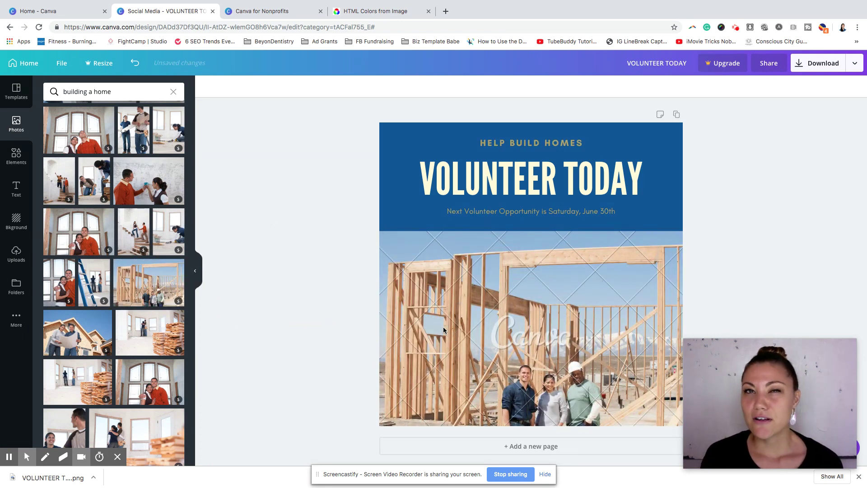
{"action": "left_click", "coordinate": [472, 325]}
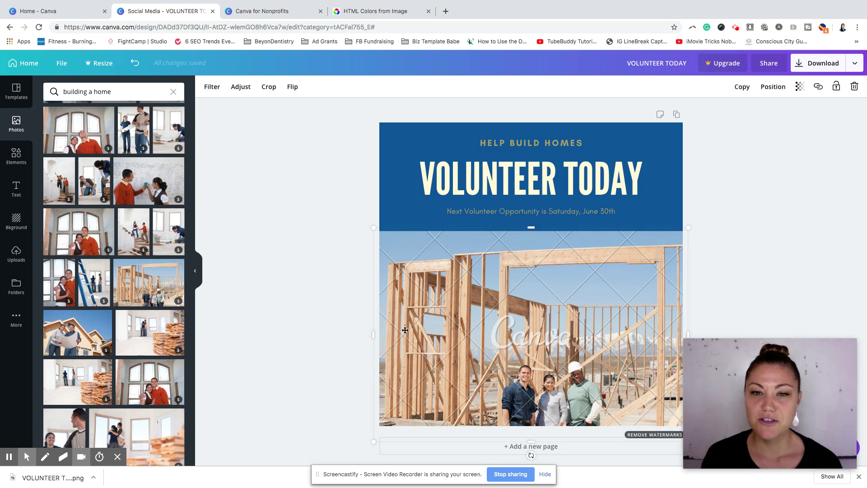
{"action": "double_click", "coordinate": [427, 303]}
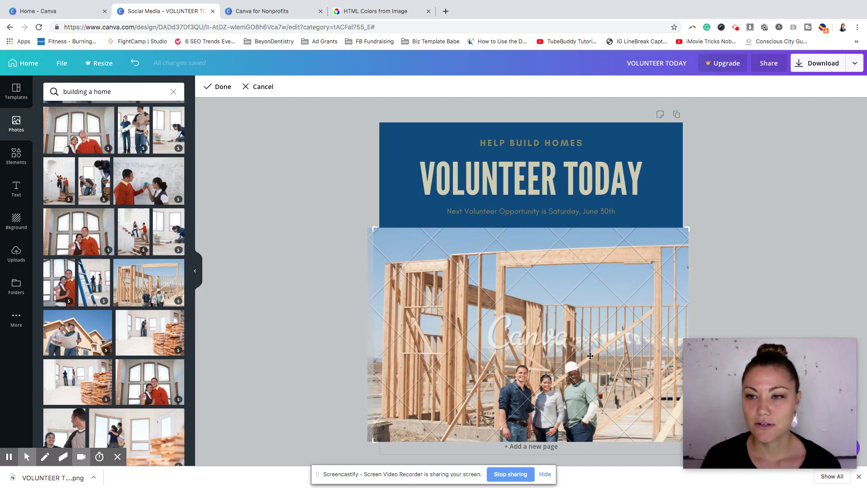
{"action": "left_click_drag", "start_coordinate": [545, 355], "coordinate": [444, 341]}
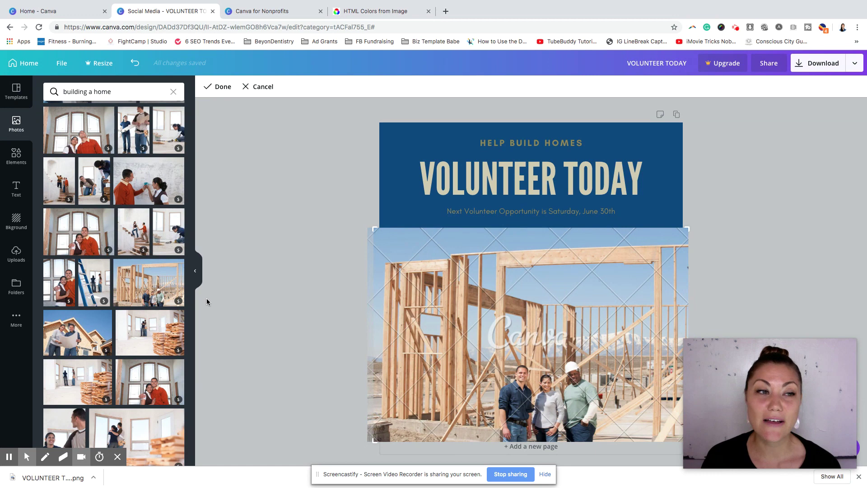
Step: Search photos for 'build a house' and swap in the carpenter hammering yellow siding
{"action": "scroll", "coordinate": [113, 271], "scroll_direction": "up", "scroll_amount": 5}
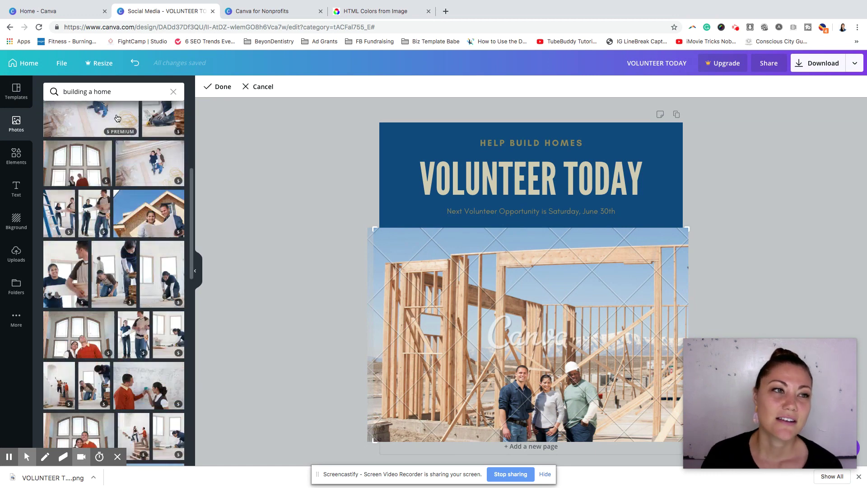
{"action": "left_click", "coordinate": [113, 92]}
{"action": "type", "text": "builda ho"}
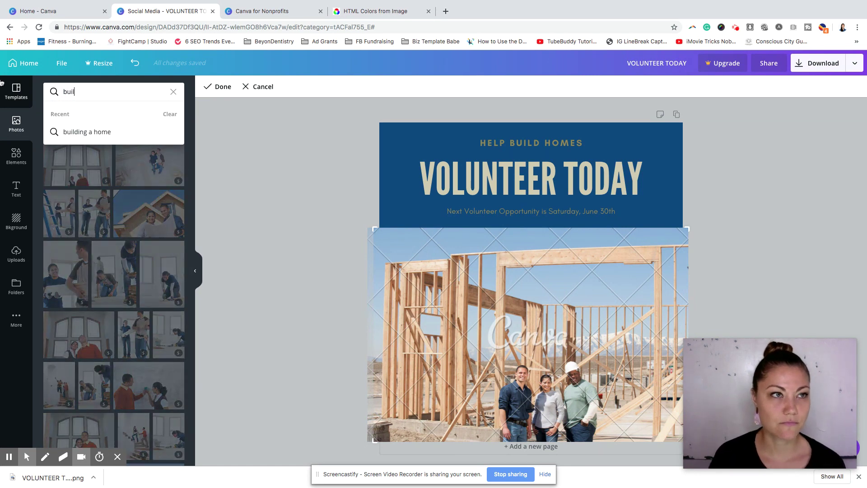
{"action": "key", "text": "BackSpace"}
{"action": "key", "text": "BackSpace"}
{"action": "key", "text": "BackSpace"}
{"action": "key", "text": "BackSpace"}
{"action": "type", "text": "a house"}
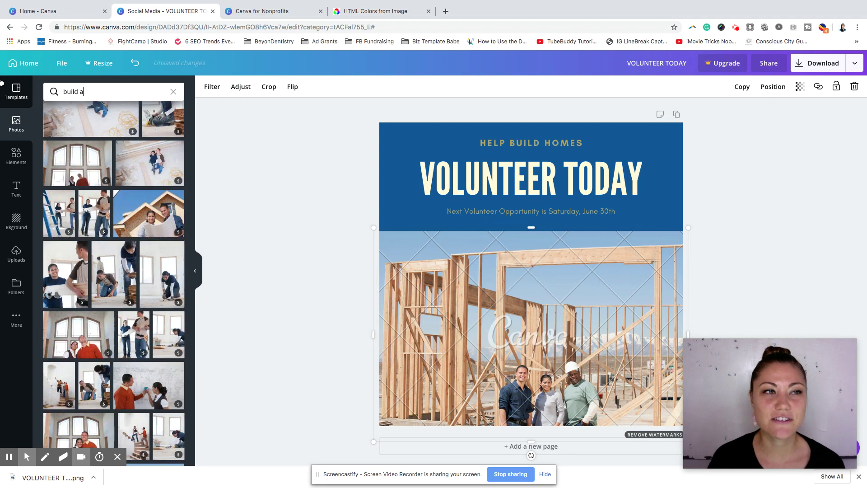
{"action": "key", "text": "Return"}
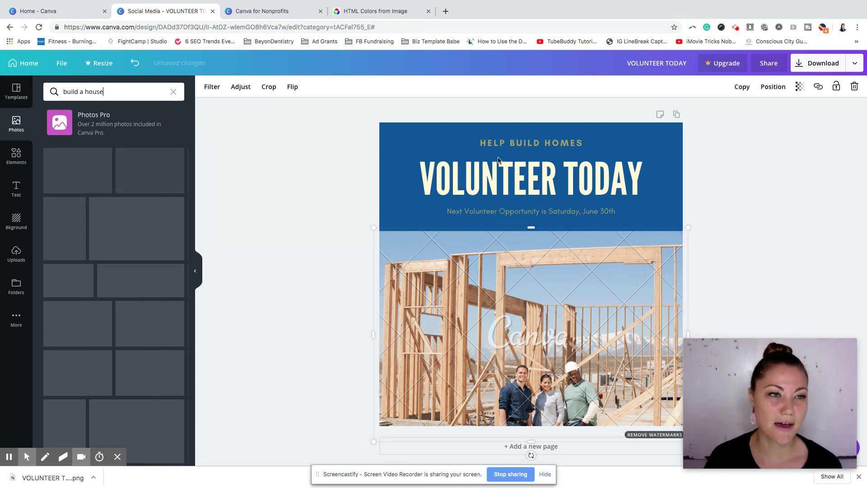
{"action": "scroll", "coordinate": [83, 310], "scroll_direction": "down", "scroll_amount": 10}
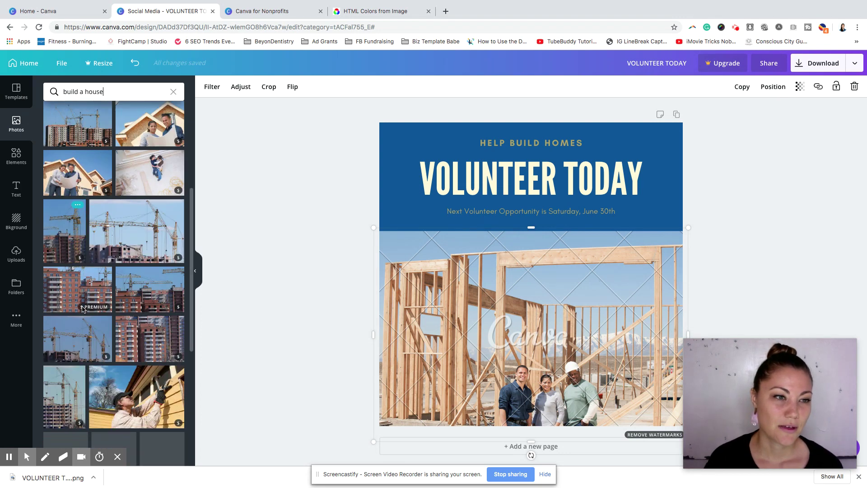
{"action": "left_click", "coordinate": [135, 235]}
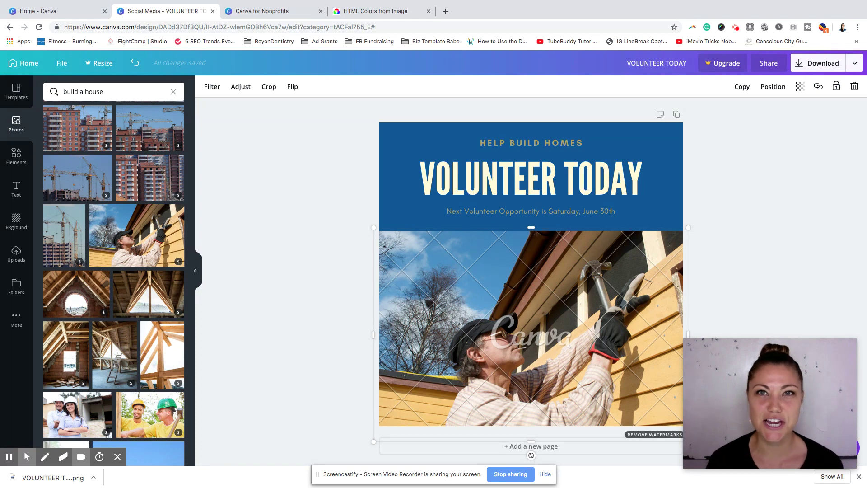
{"action": "scroll", "coordinate": [297, 343], "scroll_direction": "down", "scroll_amount": 1}
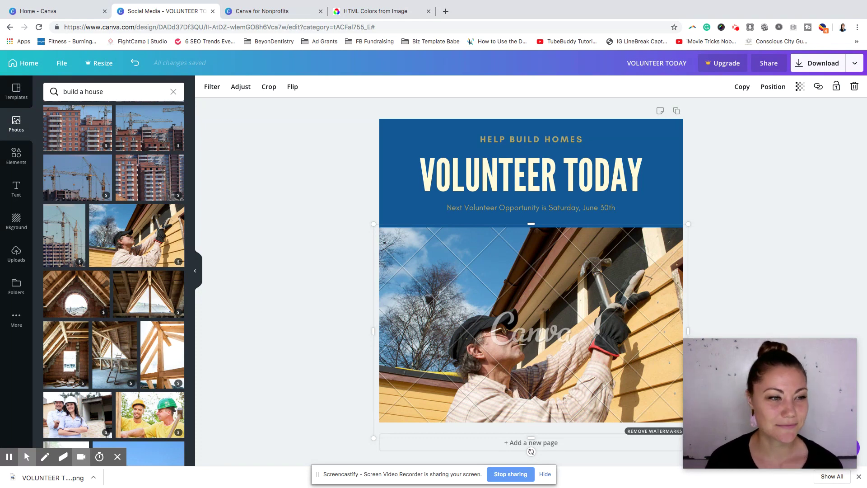
Step: Browse the Elements library's shapes, icons and categories, then switch to the Canva for Nonprofits page
{"action": "left_click", "coordinate": [9, 160]}
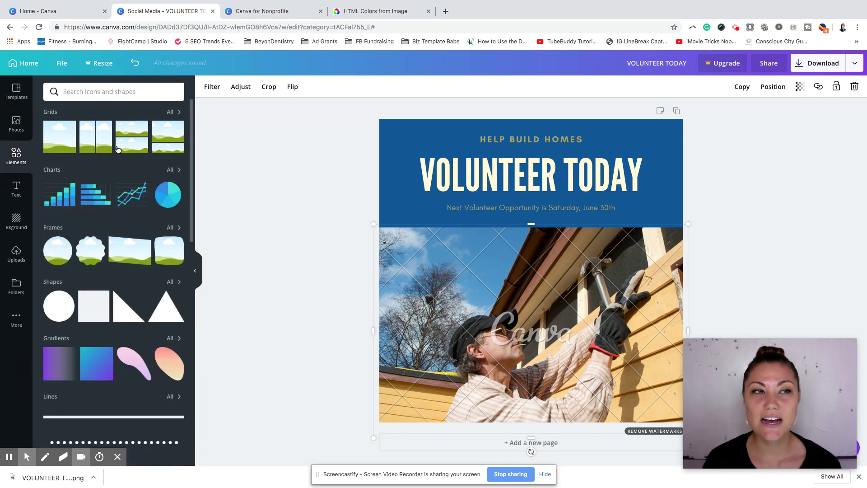
{"action": "scroll", "coordinate": [117, 149], "scroll_direction": "down", "scroll_amount": 10}
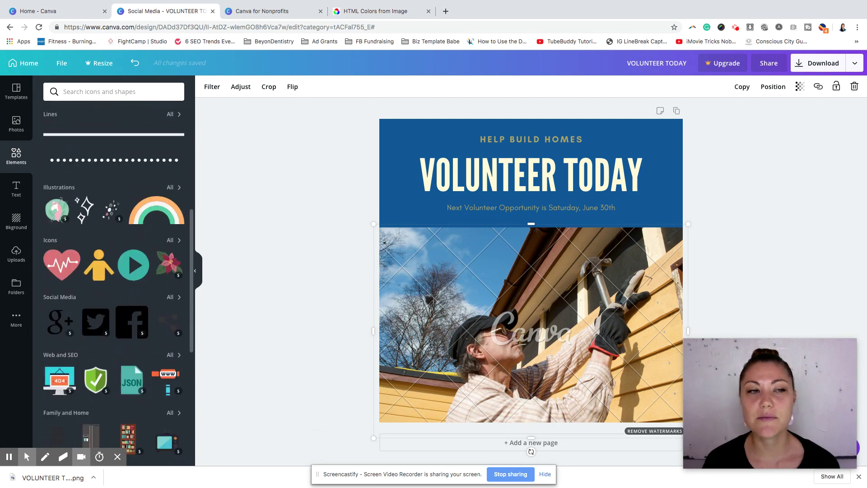
{"action": "scroll", "coordinate": [116, 263], "scroll_direction": "down", "scroll_amount": 4}
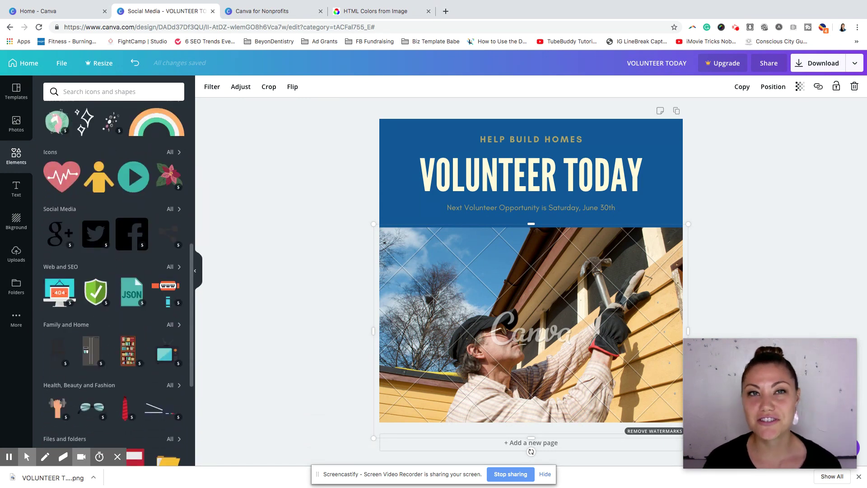
{"action": "scroll", "coordinate": [118, 281], "scroll_direction": "down", "scroll_amount": 3}
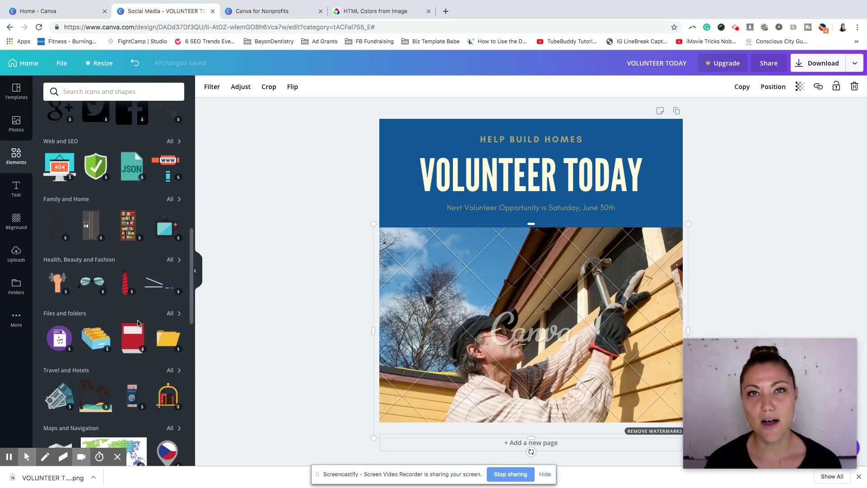
{"action": "scroll", "coordinate": [137, 321], "scroll_direction": "down", "scroll_amount": 7}
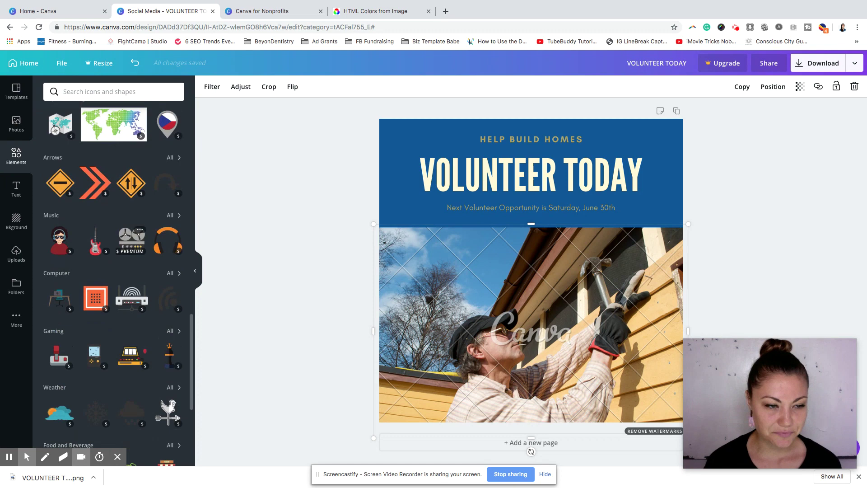
{"action": "scroll", "coordinate": [132, 239], "scroll_direction": "down", "scroll_amount": 2}
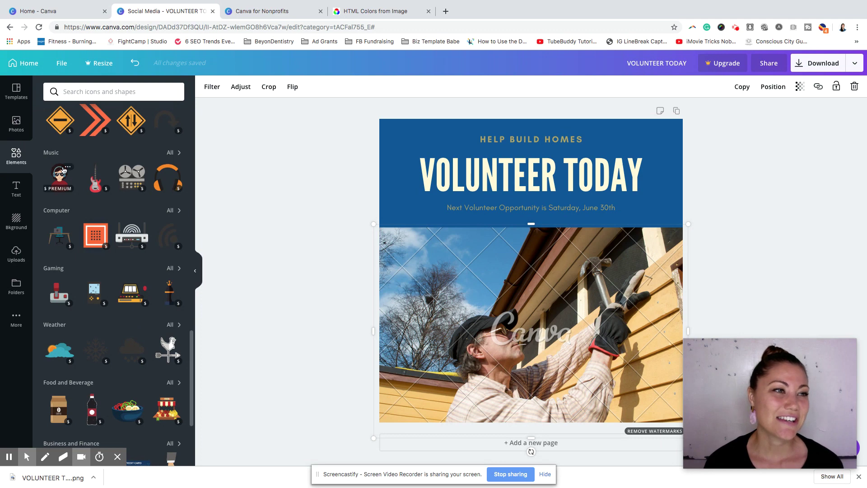
{"action": "scroll", "coordinate": [67, 170], "scroll_direction": "up", "scroll_amount": 2}
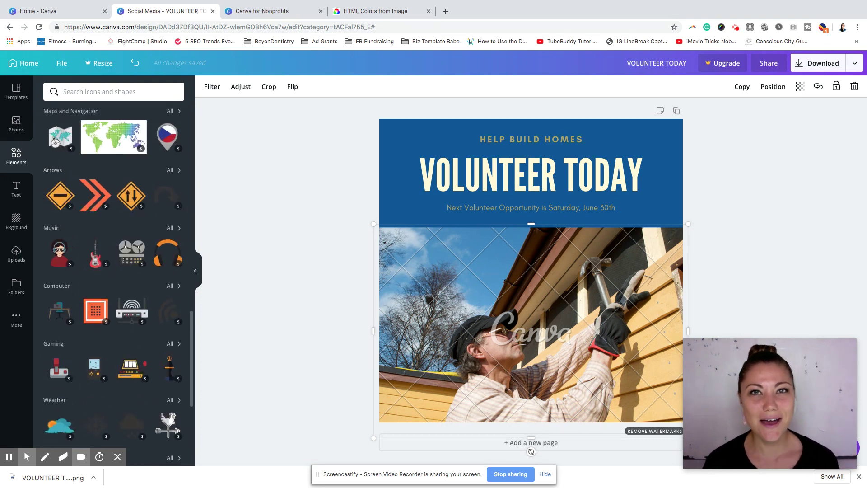
{"action": "scroll", "coordinate": [67, 173], "scroll_direction": "up", "scroll_amount": 5}
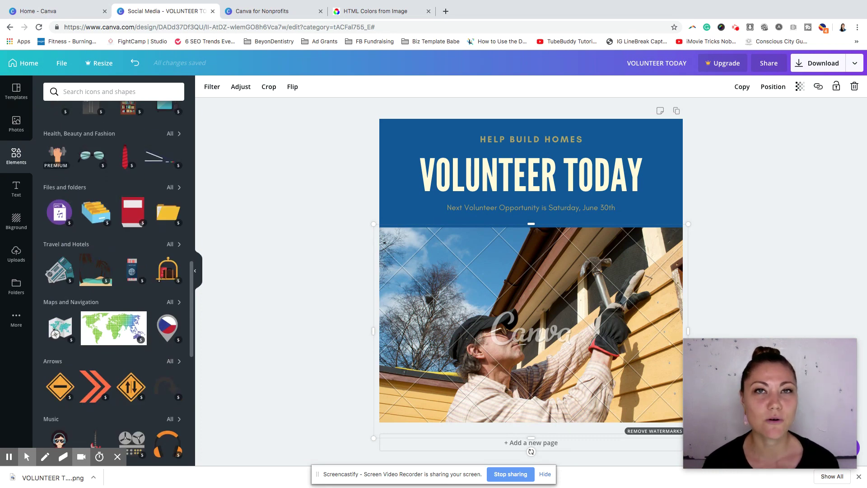
{"action": "left_click", "coordinate": [279, 17]}
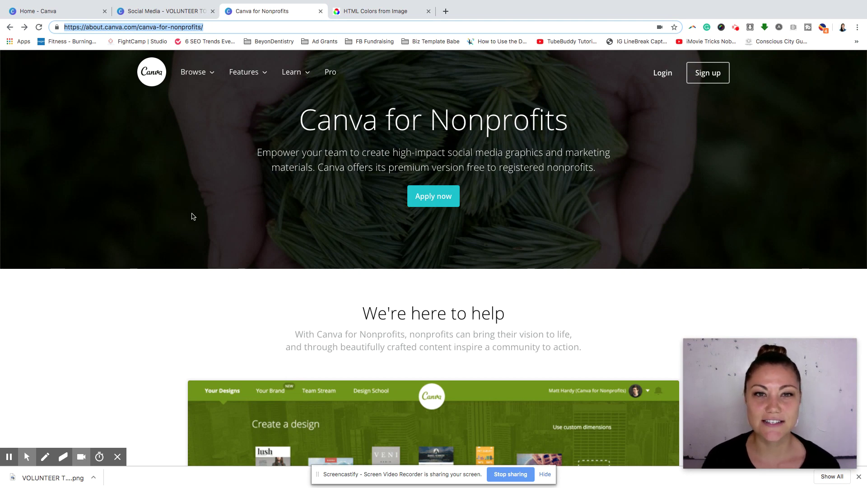
Step: Scroll past the nonprofit case studies and choose Apply Now for the nonprofit program
{"action": "scroll", "coordinate": [192, 215], "scroll_direction": "down", "scroll_amount": 2}
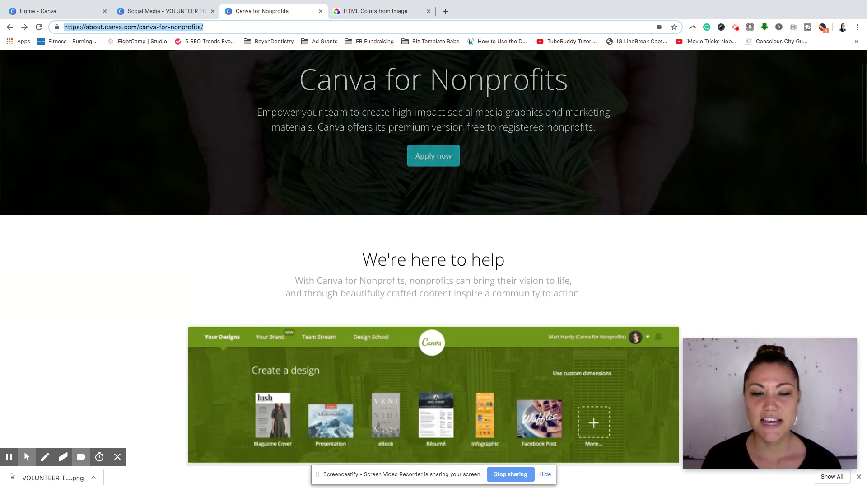
{"action": "scroll", "coordinate": [433, 258], "scroll_direction": "down", "scroll_amount": 10}
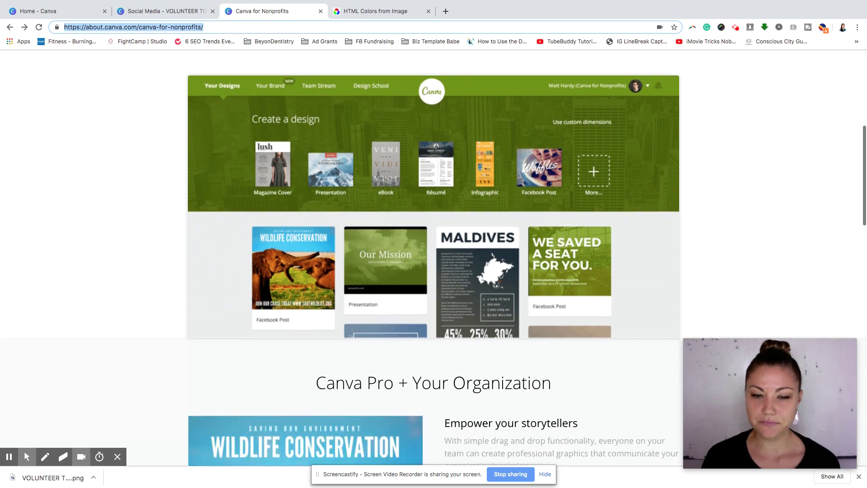
{"action": "scroll", "coordinate": [434, 258], "scroll_direction": "down", "scroll_amount": 10}
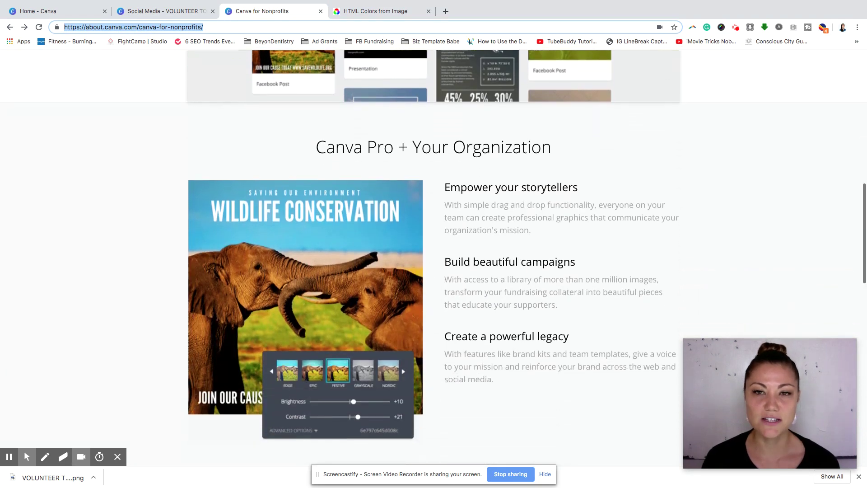
{"action": "scroll", "coordinate": [433, 257], "scroll_direction": "down", "scroll_amount": 1}
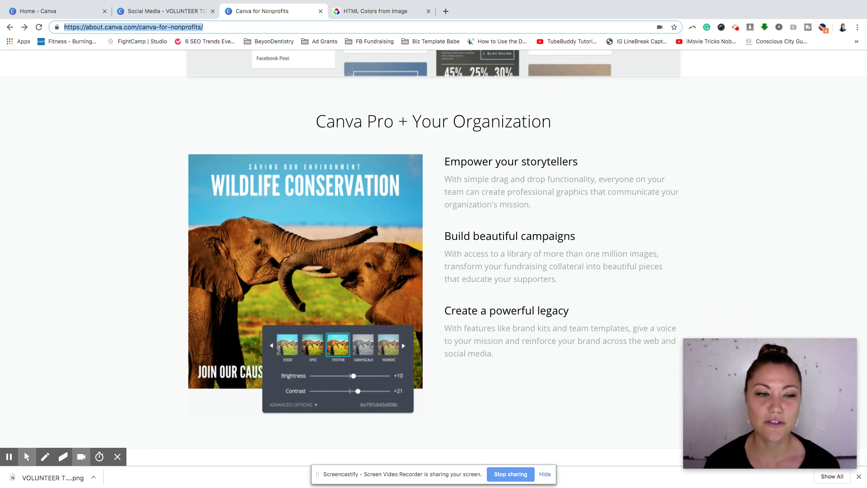
{"action": "scroll", "coordinate": [433, 257], "scroll_direction": "down", "scroll_amount": 5}
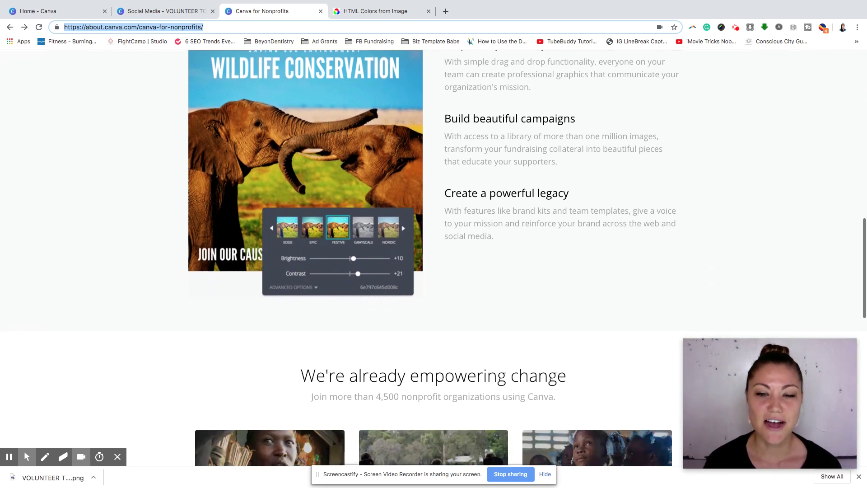
{"action": "scroll", "coordinate": [434, 257], "scroll_direction": "down", "scroll_amount": 10}
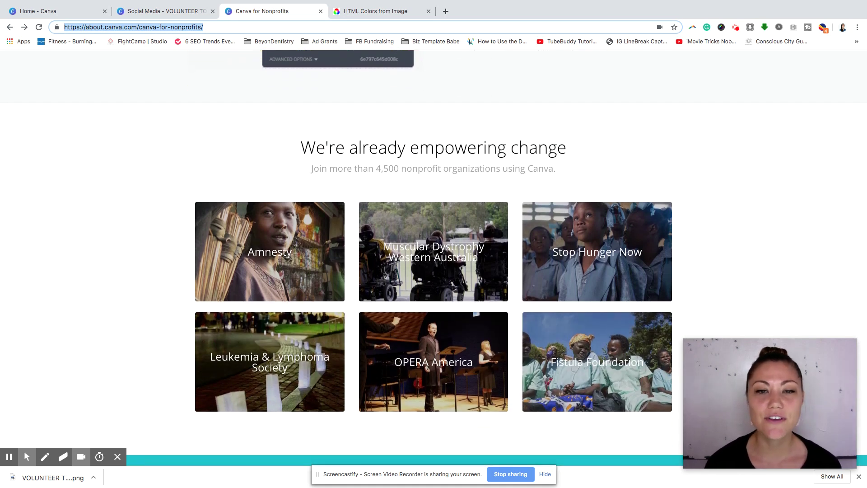
{"action": "scroll", "coordinate": [201, 235], "scroll_direction": "down", "scroll_amount": 1}
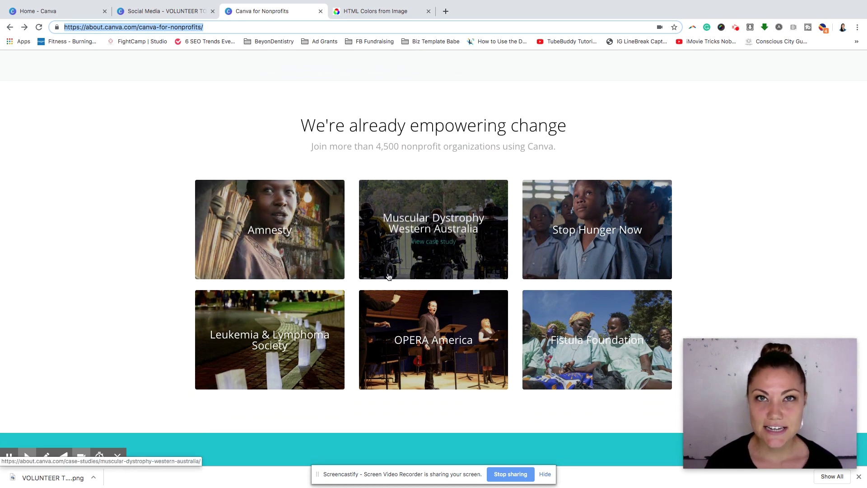
{"action": "scroll", "coordinate": [379, 278], "scroll_direction": "down", "scroll_amount": 3}
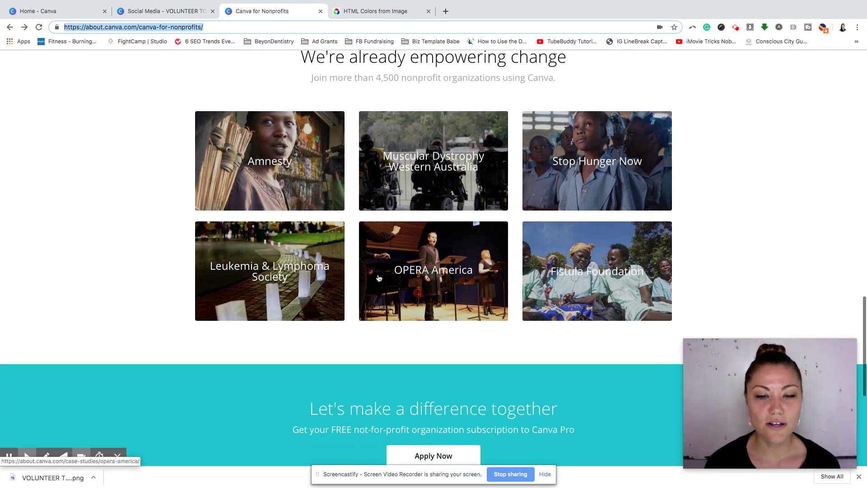
{"action": "scroll", "coordinate": [378, 278], "scroll_direction": "down", "scroll_amount": 5}
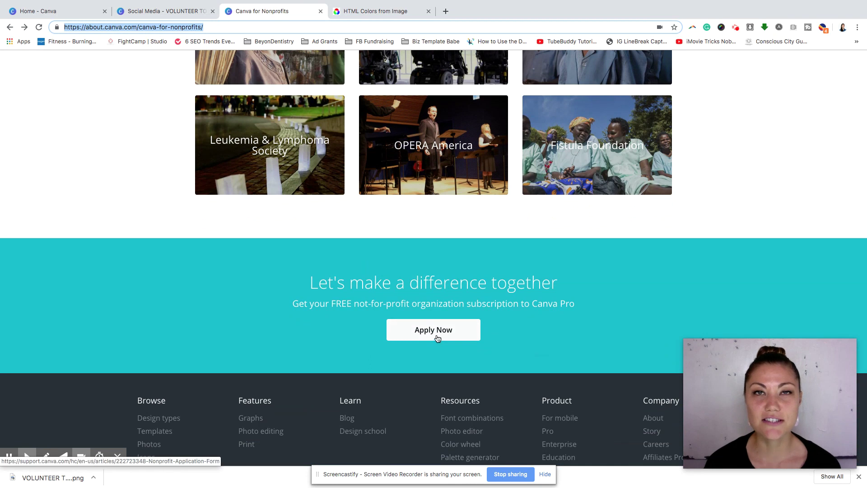
{"action": "left_click", "coordinate": [436, 336]}
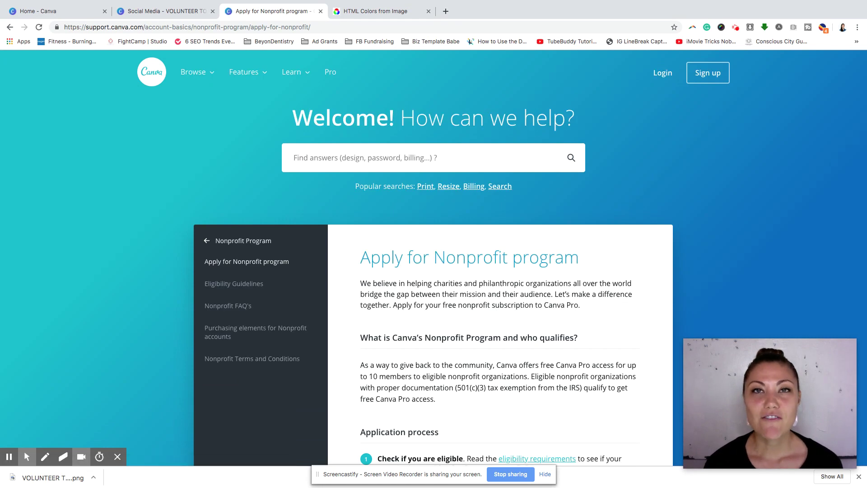
Step: Read through the Apply for Nonprofit program article down to the Your Nonprofit Application form
{"action": "scroll", "coordinate": [275, 237], "scroll_direction": "down", "scroll_amount": 2}
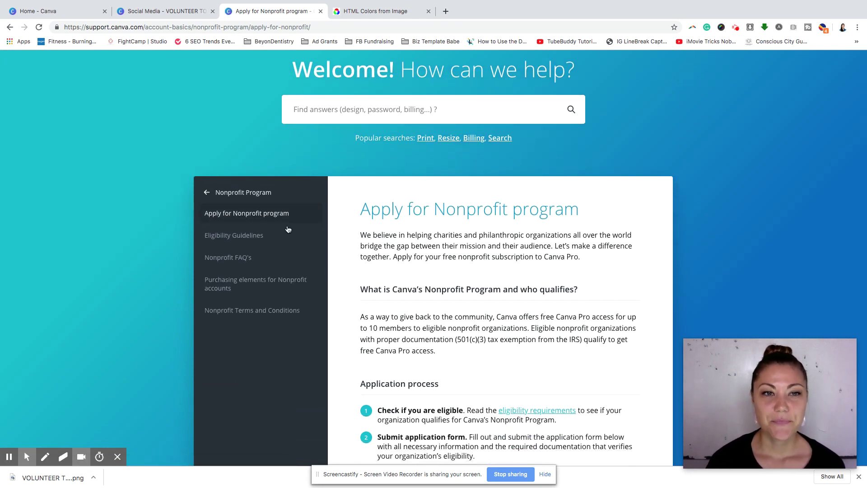
{"action": "scroll", "coordinate": [312, 255], "scroll_direction": "down", "scroll_amount": 1}
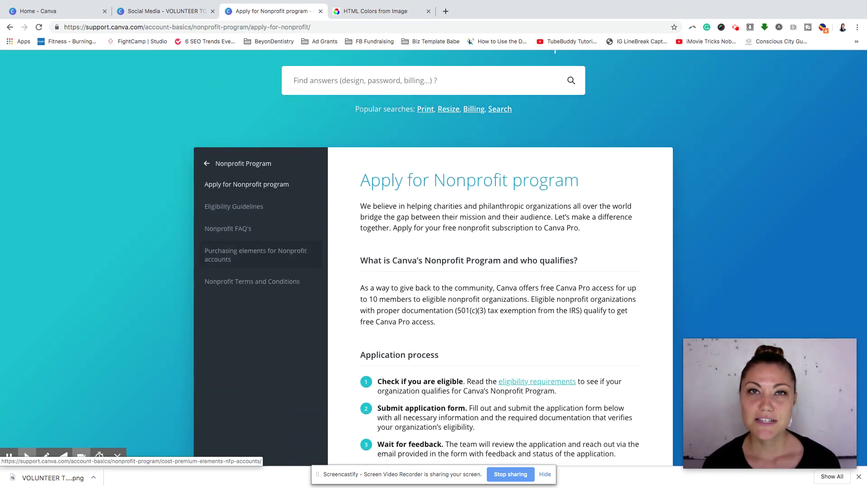
{"action": "scroll", "coordinate": [271, 225], "scroll_direction": "down", "scroll_amount": 3}
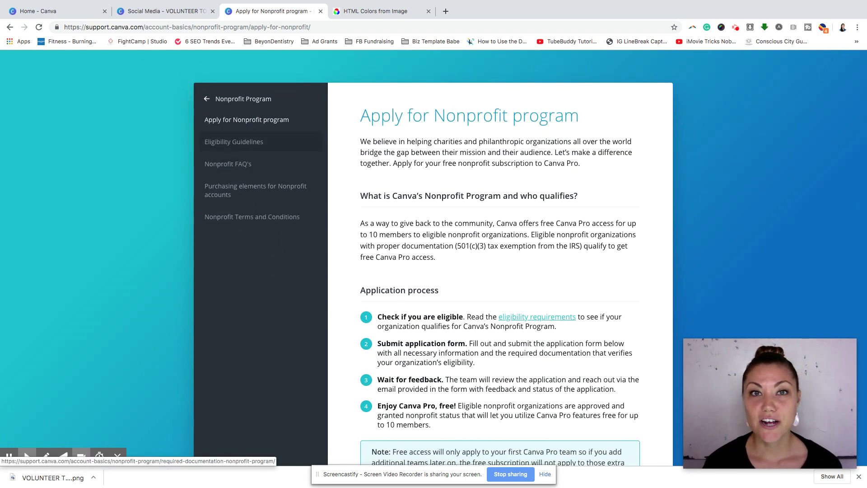
{"action": "scroll", "coordinate": [459, 321], "scroll_direction": "down", "scroll_amount": 1}
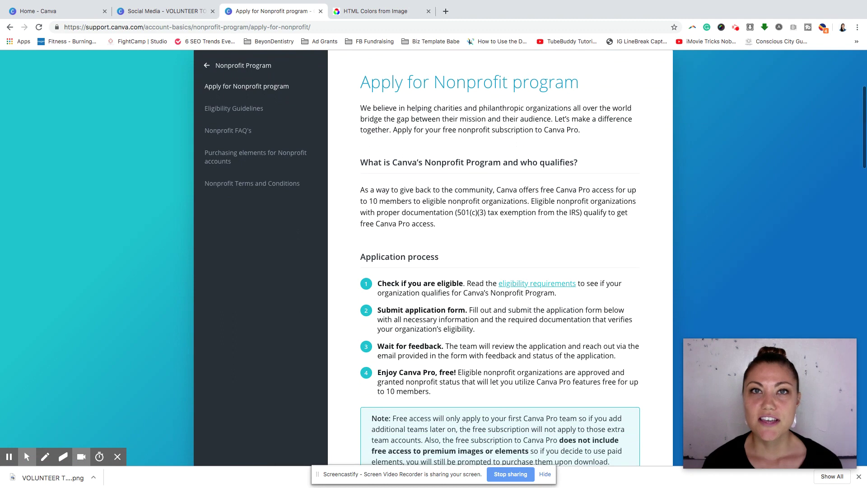
{"action": "scroll", "coordinate": [465, 208], "scroll_direction": "down", "scroll_amount": 3}
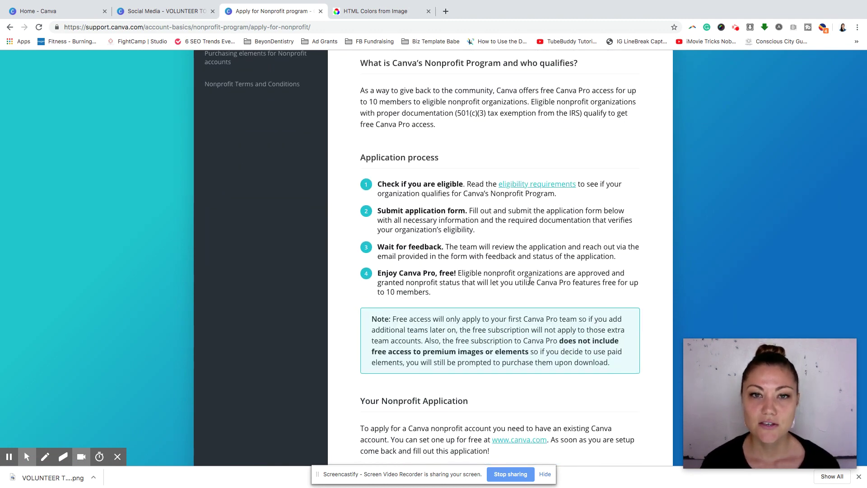
{"action": "scroll", "coordinate": [451, 136], "scroll_direction": "down", "scroll_amount": 3}
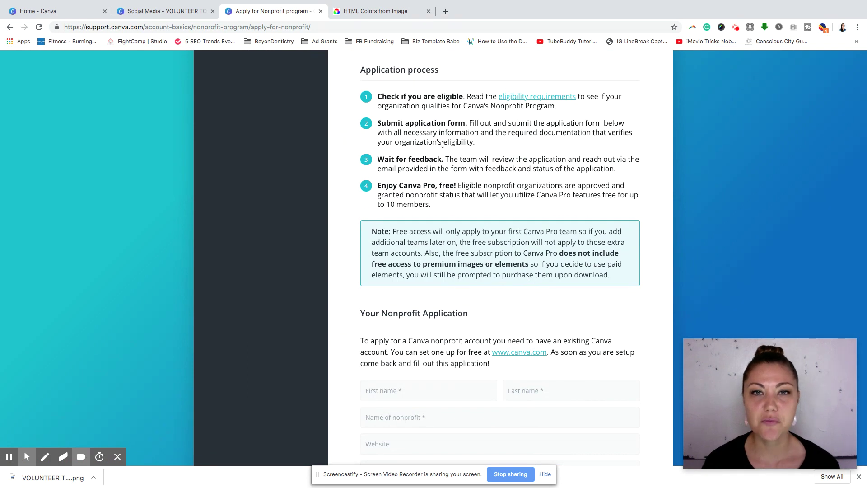
{"action": "scroll", "coordinate": [474, 184], "scroll_direction": "up", "scroll_amount": 2}
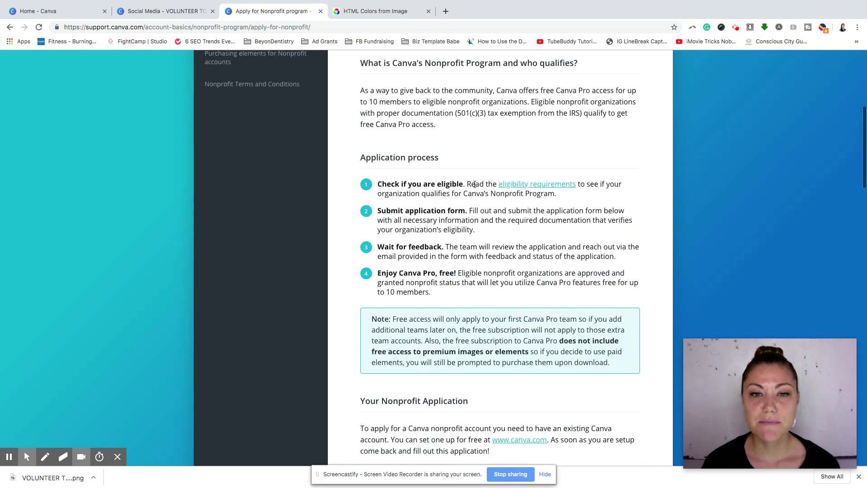
{"action": "scroll", "coordinate": [474, 184], "scroll_direction": "down", "scroll_amount": 3}
{"action": "scroll", "coordinate": [474, 183], "scroll_direction": "down", "scroll_amount": 1}
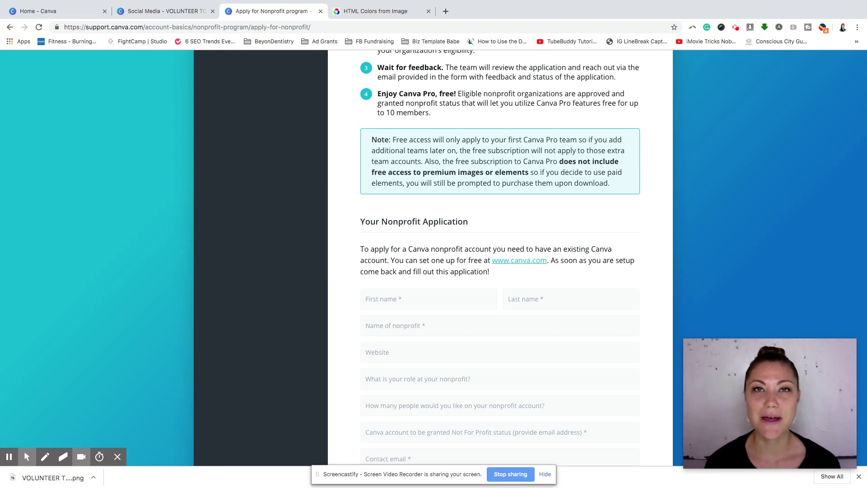
Step: Review the nonprofit application form down to Submit, then return to the design and Canva home
{"action": "scroll", "coordinate": [437, 127], "scroll_direction": "down", "scroll_amount": 3}
{"action": "scroll", "coordinate": [582, 229], "scroll_direction": "down", "scroll_amount": 3}
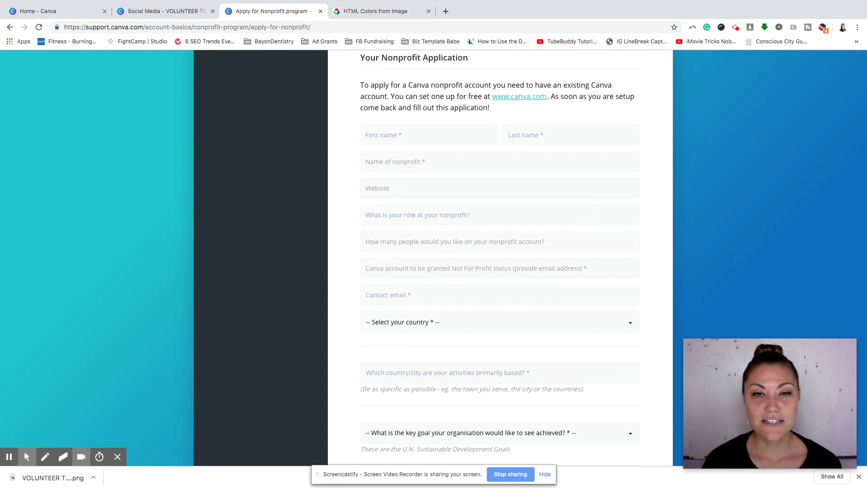
{"action": "scroll", "coordinate": [500, 257], "scroll_direction": "down", "scroll_amount": 5}
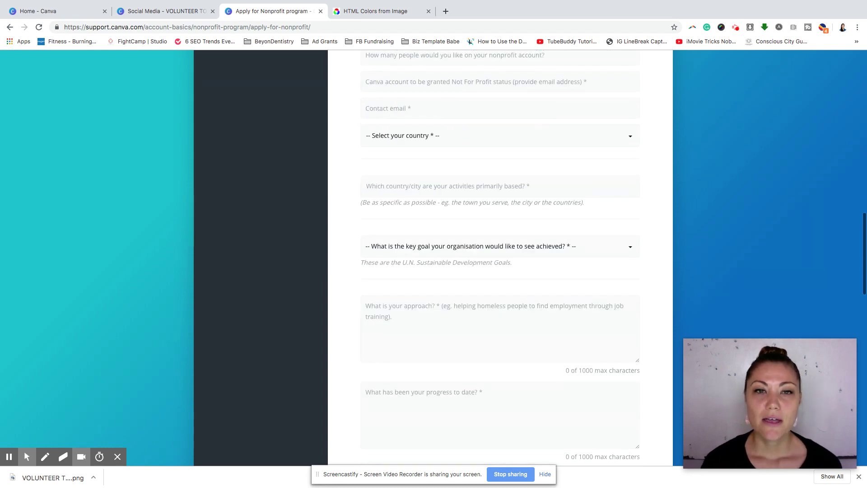
{"action": "scroll", "coordinate": [499, 257], "scroll_direction": "down", "scroll_amount": 4}
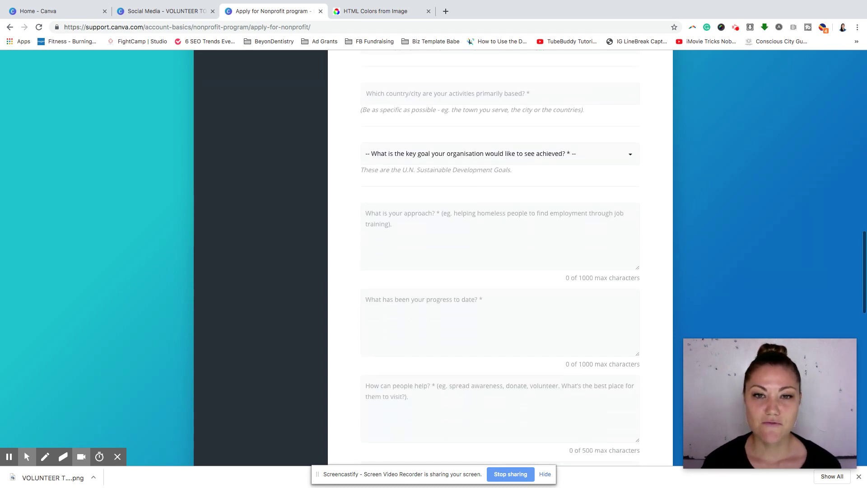
{"action": "scroll", "coordinate": [499, 258], "scroll_direction": "down", "scroll_amount": 10}
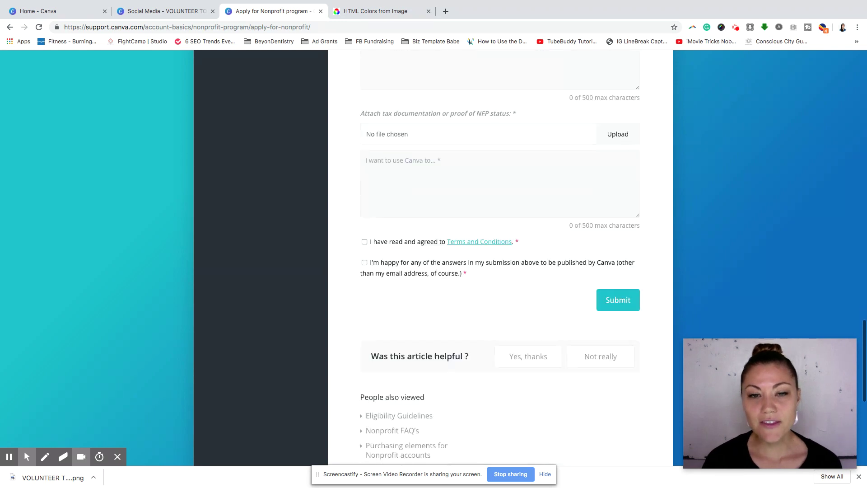
{"action": "scroll", "coordinate": [584, 231], "scroll_direction": "up", "scroll_amount": 7}
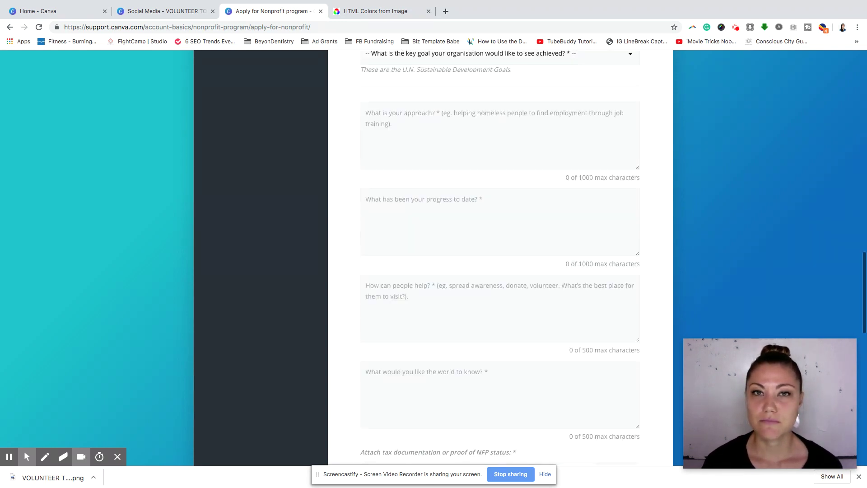
{"action": "scroll", "coordinate": [500, 257], "scroll_direction": "down", "scroll_amount": 3}
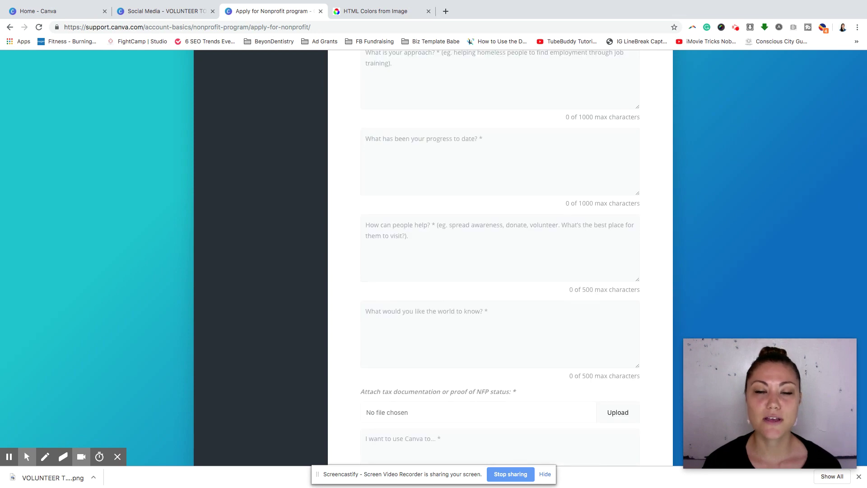
{"action": "scroll", "coordinate": [573, 221], "scroll_direction": "down", "scroll_amount": 12}
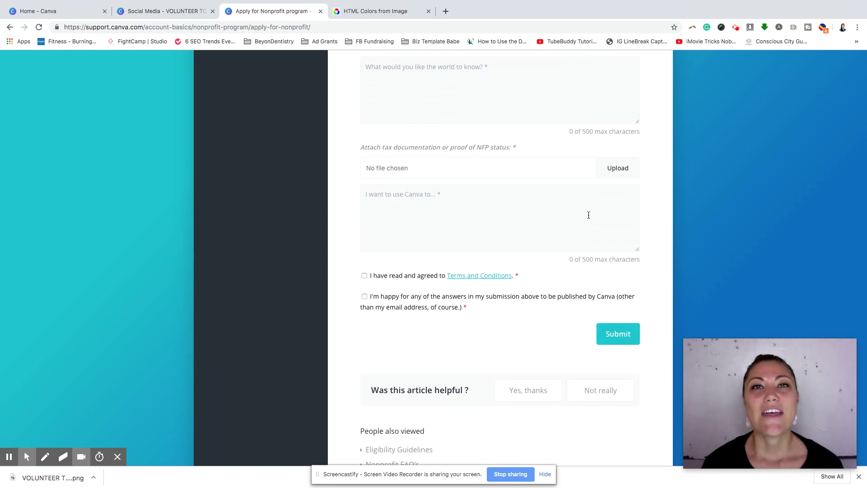
{"action": "left_click", "coordinate": [138, 12]}
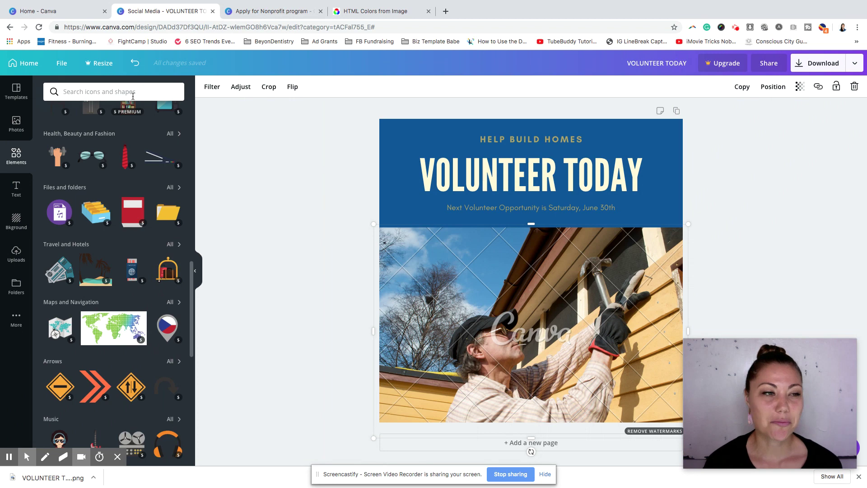
{"action": "left_click", "coordinate": [25, 63]}
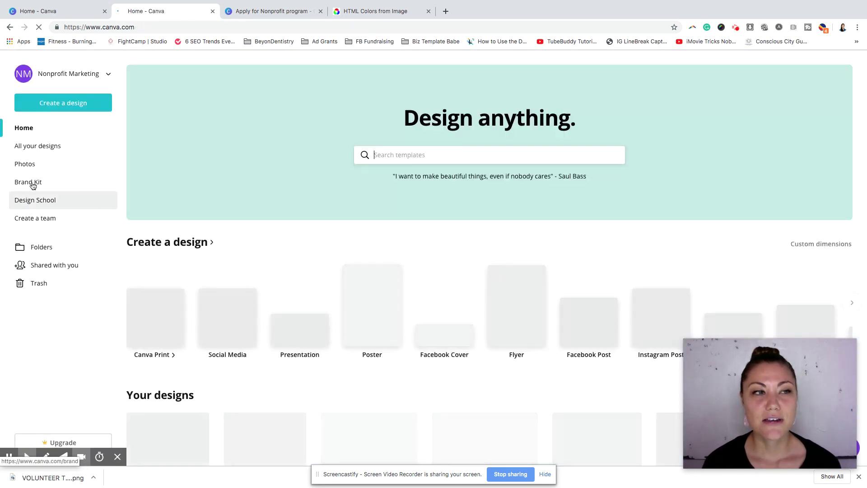
Step: Open the Brand Kit showing the green and blue brand colours, two logos and fonts
{"action": "left_click", "coordinate": [31, 182]}
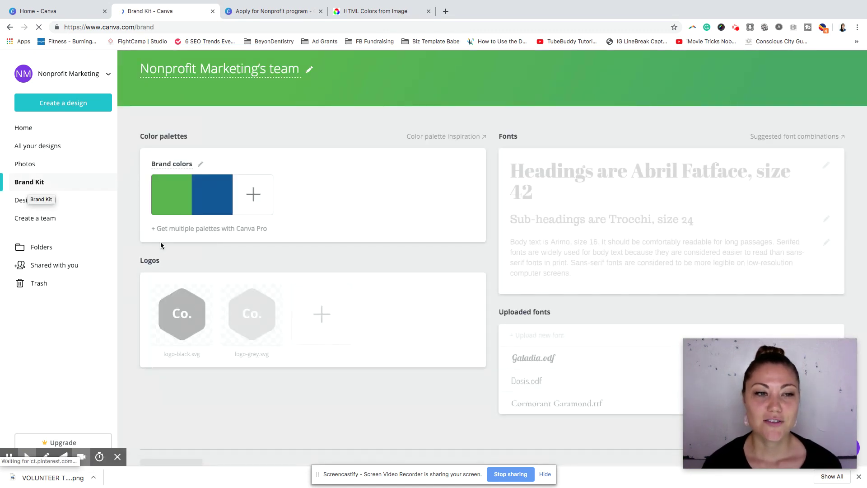
{"action": "mouse_move", "coordinate": [207, 317]}
{"action": "mouse_move", "coordinate": [781, 281]}
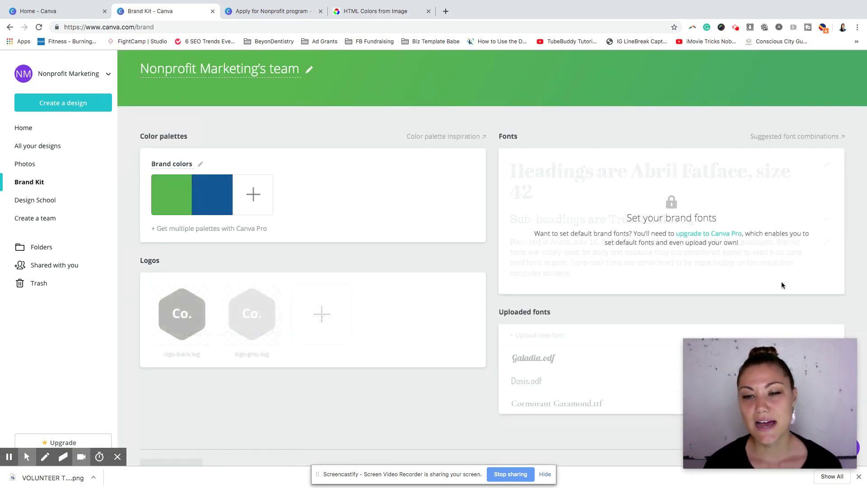
{"action": "scroll", "coordinate": [764, 271], "scroll_direction": "down", "scroll_amount": 1}
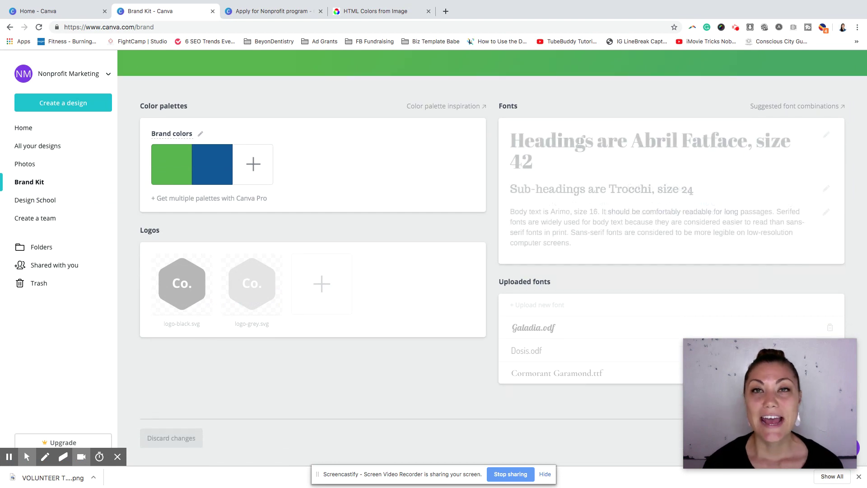